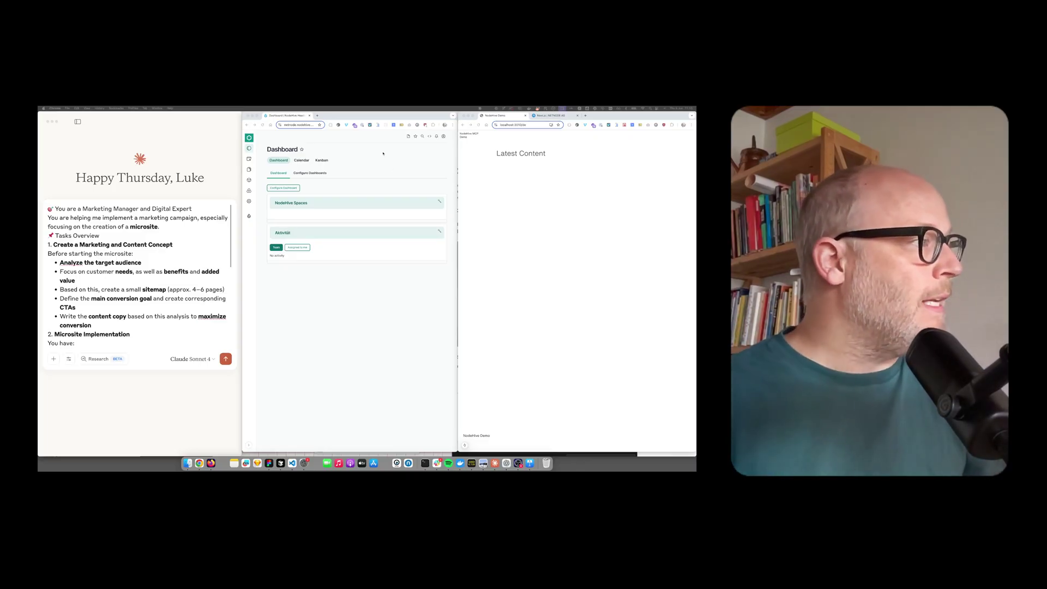
Cycle focus through the NodeHive dashboard, the frontend browser and the Claude chat windows.
{"action": "left_click", "coordinate": [331, 122]}
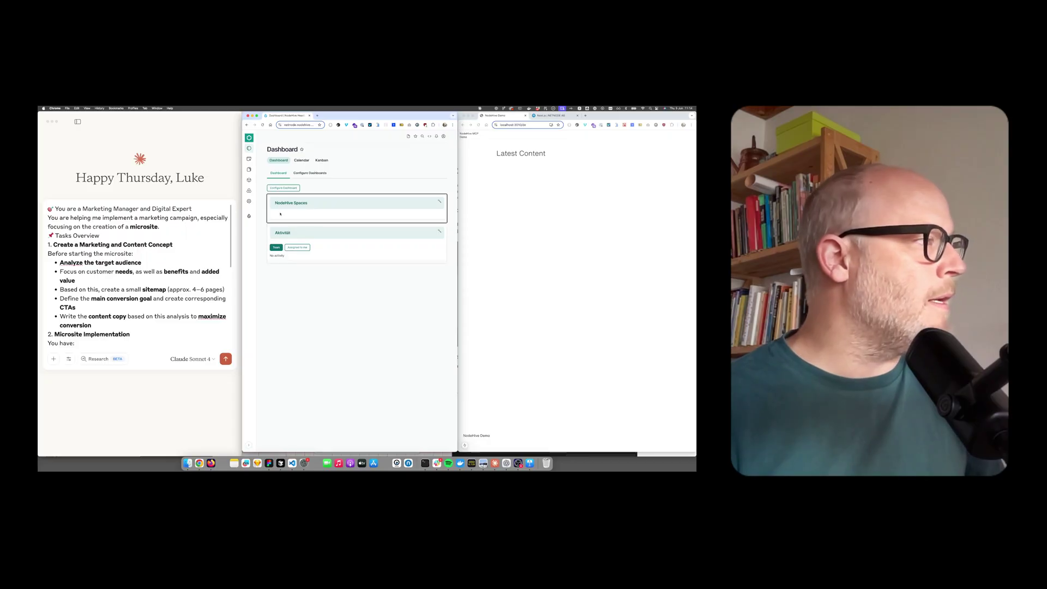
{"action": "left_click", "coordinate": [497, 198]}
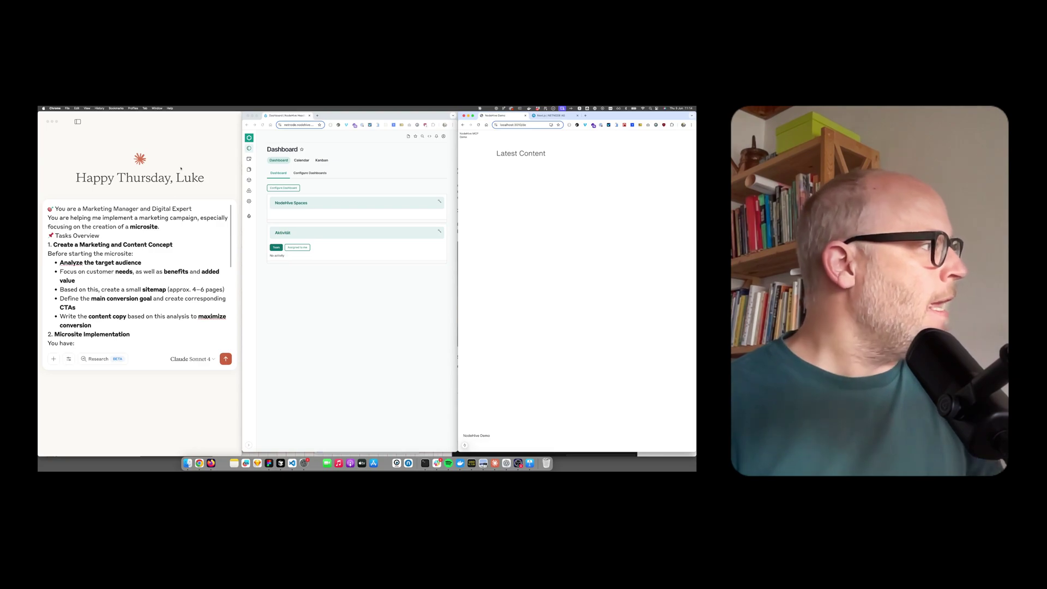
{"action": "left_click", "coordinate": [128, 147]}
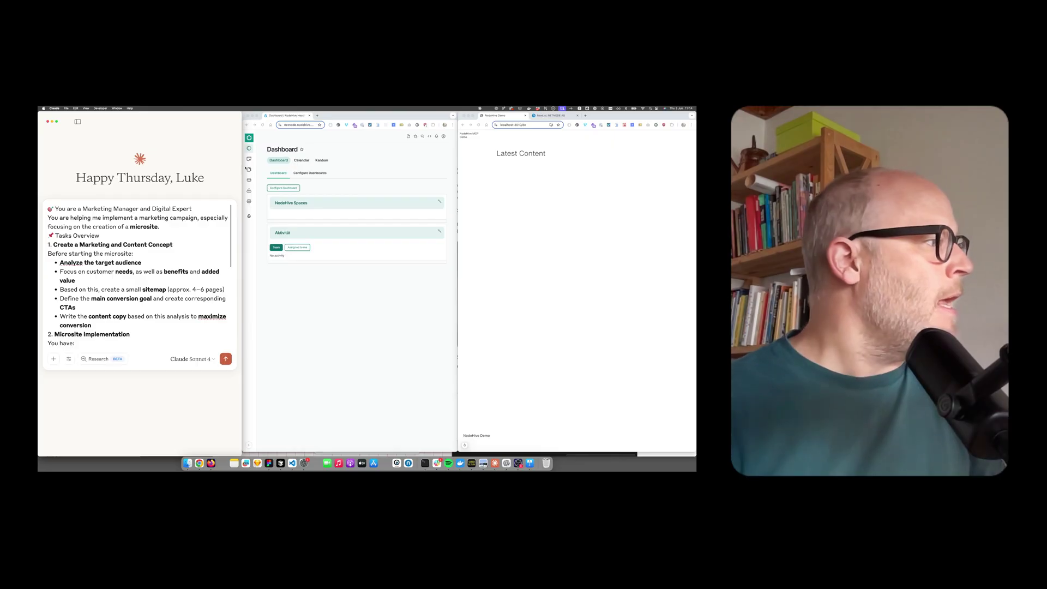
Show the 'Next.js | NETNODE' page in the right Chrome window and skim it.
{"action": "left_click", "coordinate": [543, 117]}
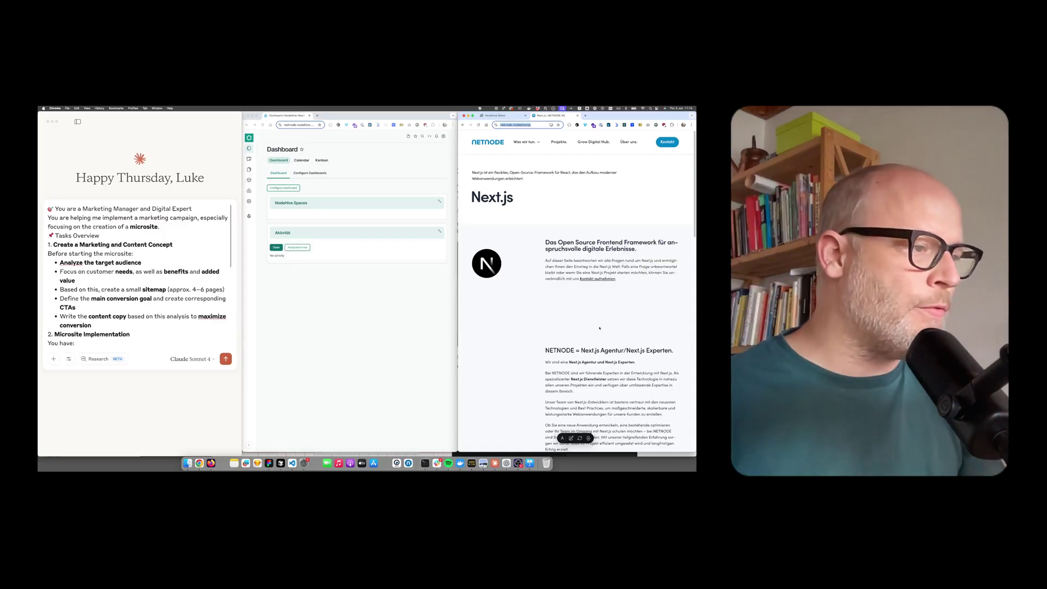
{"action": "scroll", "coordinate": [598, 331], "scroll_direction": "down", "scroll_amount": 4}
{"action": "scroll", "coordinate": [597, 331], "scroll_direction": "up", "scroll_amount": 3}
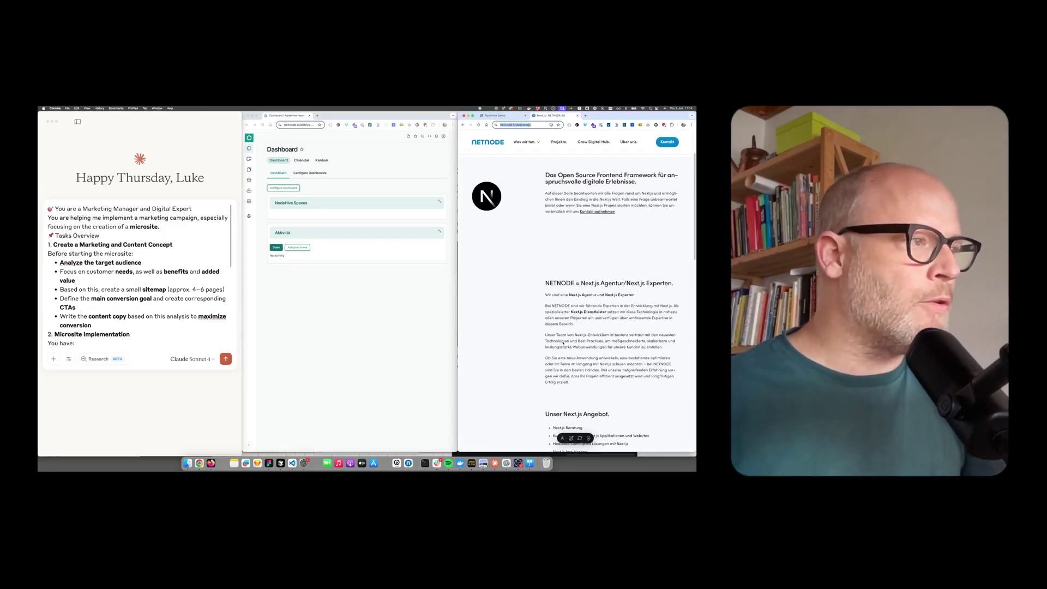
{"action": "scroll", "coordinate": [563, 342], "scroll_direction": "up", "scroll_amount": 2}
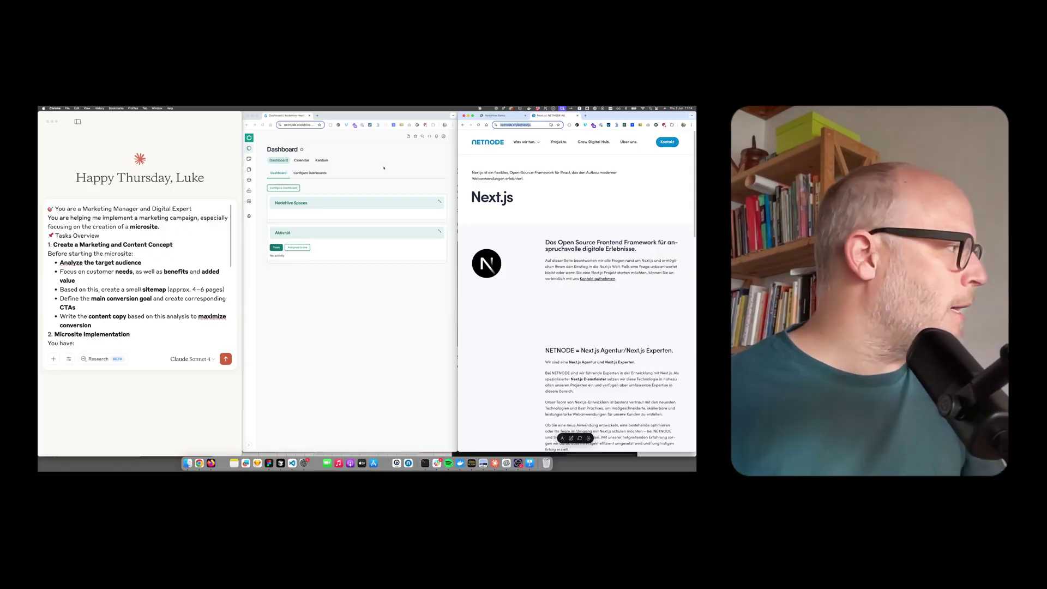
{"action": "left_click", "coordinate": [66, 197]}
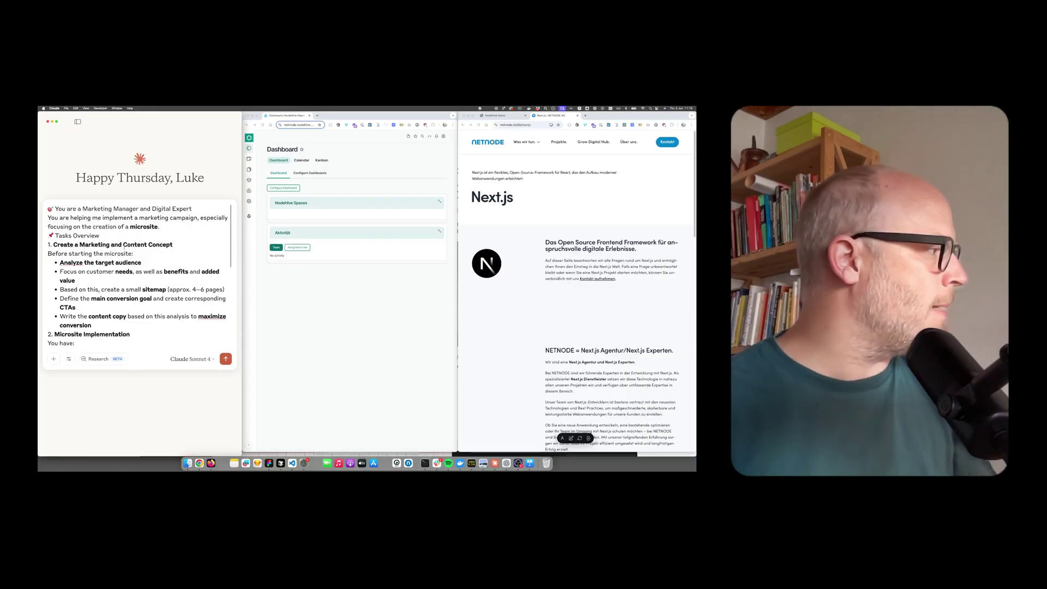
{"action": "scroll", "coordinate": [118, 268], "scroll_direction": "down", "scroll_amount": 1}
{"action": "scroll", "coordinate": [118, 268], "scroll_direction": "down", "scroll_amount": 1}
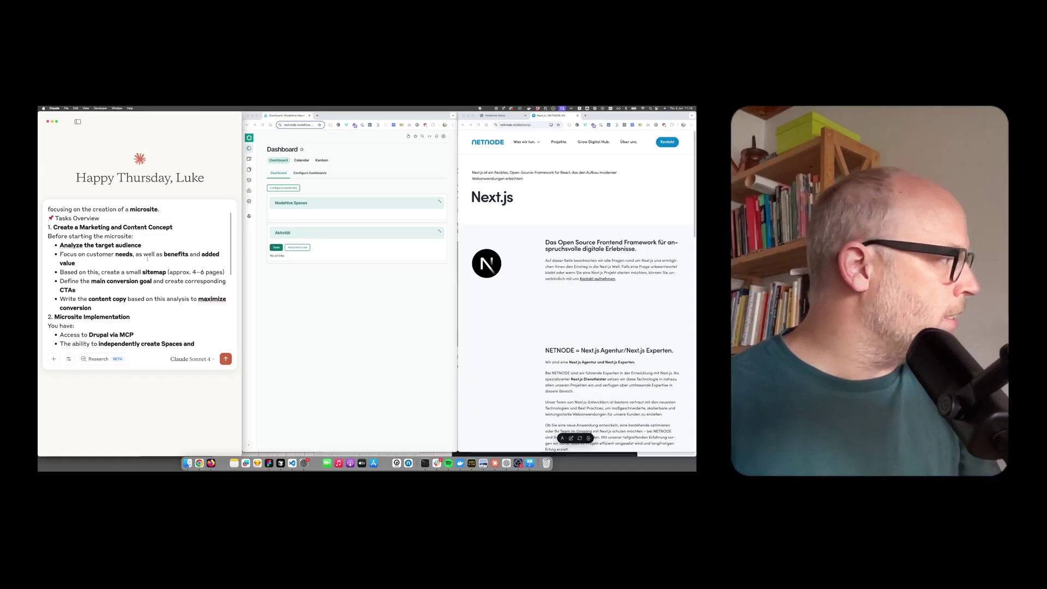
{"action": "scroll", "coordinate": [131, 259], "scroll_direction": "down", "scroll_amount": 2}
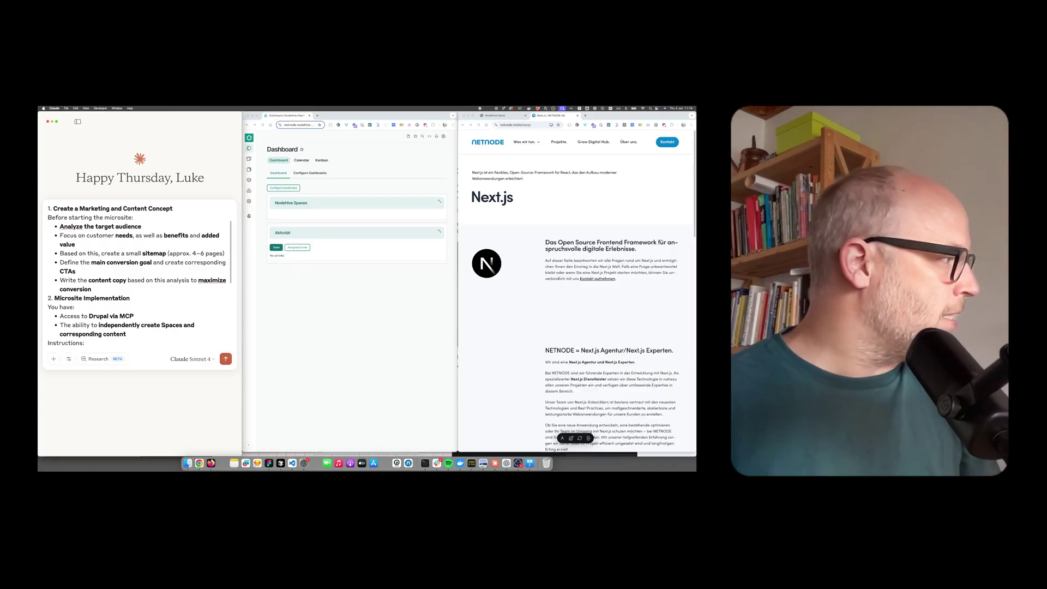
{"action": "scroll", "coordinate": [129, 271], "scroll_direction": "down", "scroll_amount": 1}
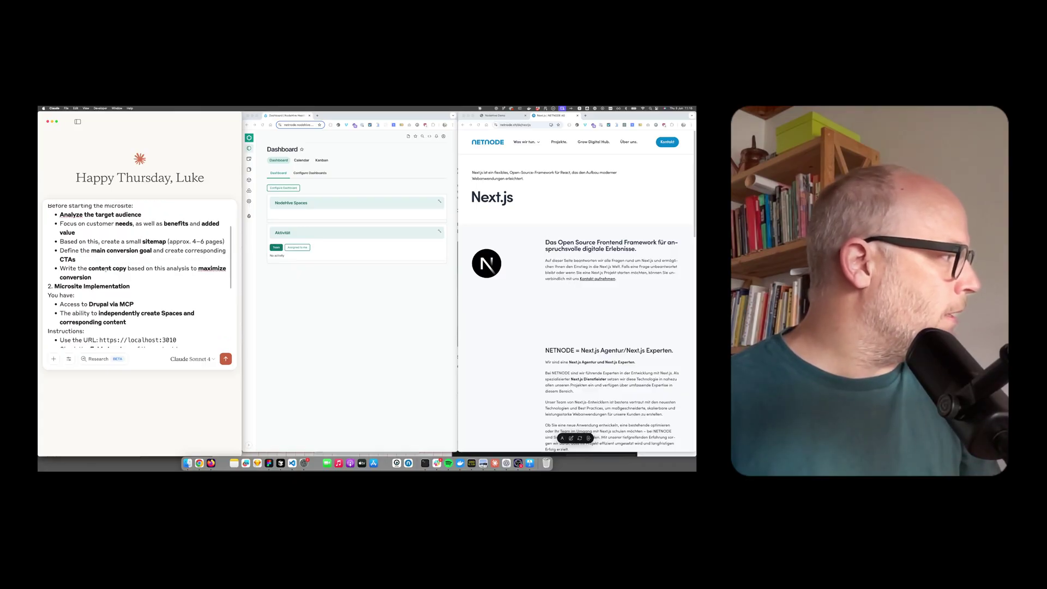
{"action": "scroll", "coordinate": [111, 273], "scroll_direction": "down", "scroll_amount": 1}
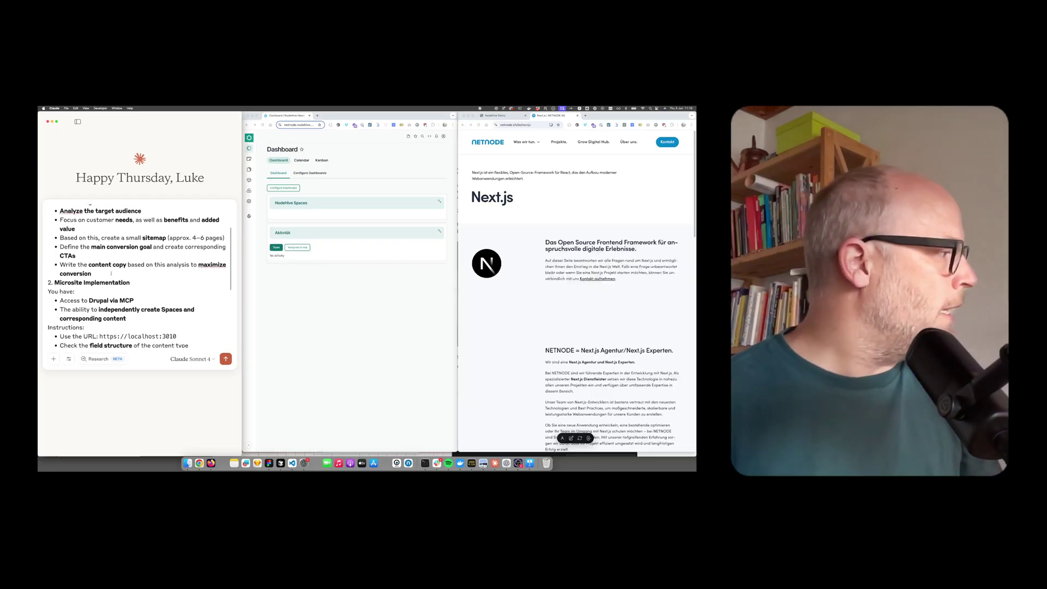
{"action": "scroll", "coordinate": [118, 278], "scroll_direction": "down", "scroll_amount": 5}
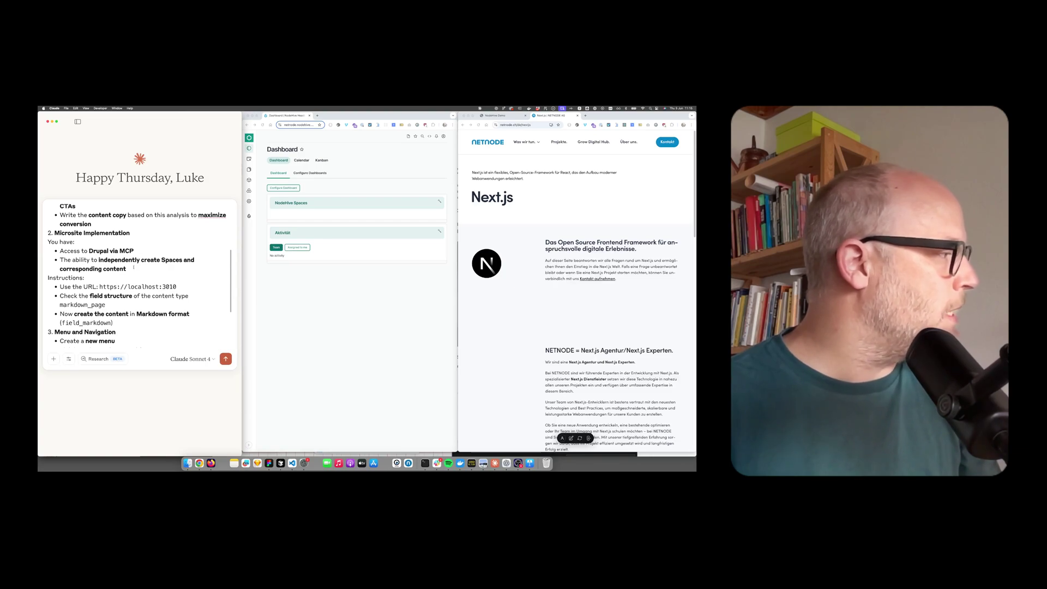
{"action": "scroll", "coordinate": [134, 267], "scroll_direction": "down", "scroll_amount": 4}
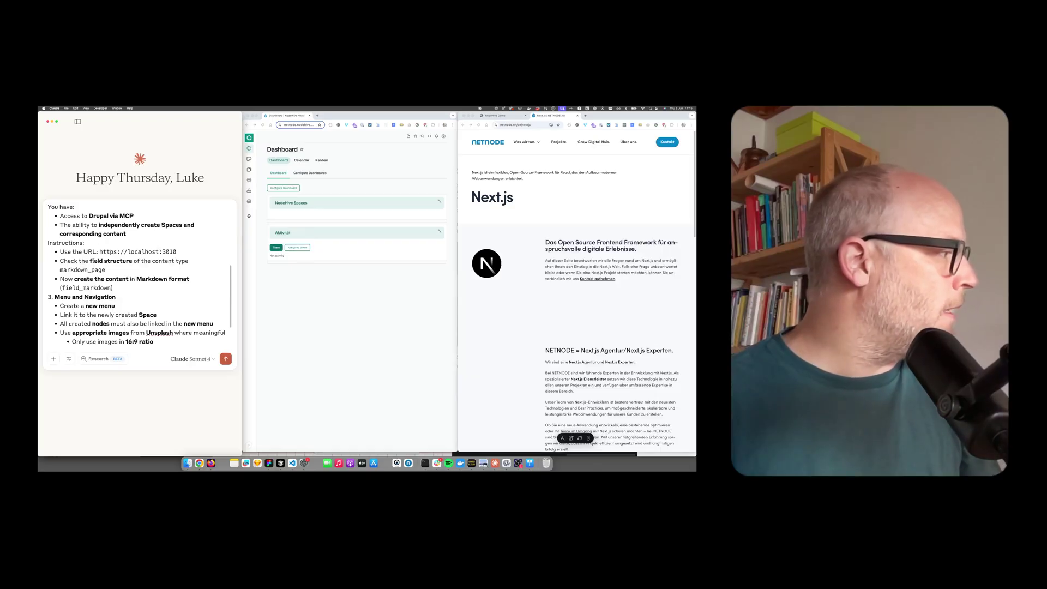
{"action": "left_click_drag", "start_coordinate": [108, 270], "coordinate": [55, 266]}
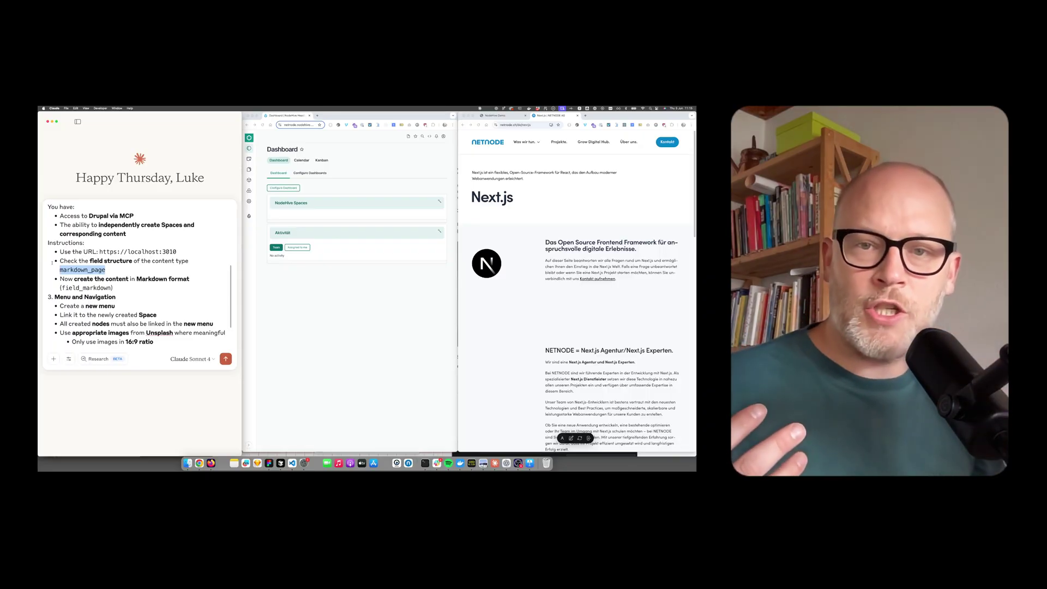
Open the Markdown Page content type's field list from Content Models in NodeHive.
{"action": "left_click", "coordinate": [255, 190]}
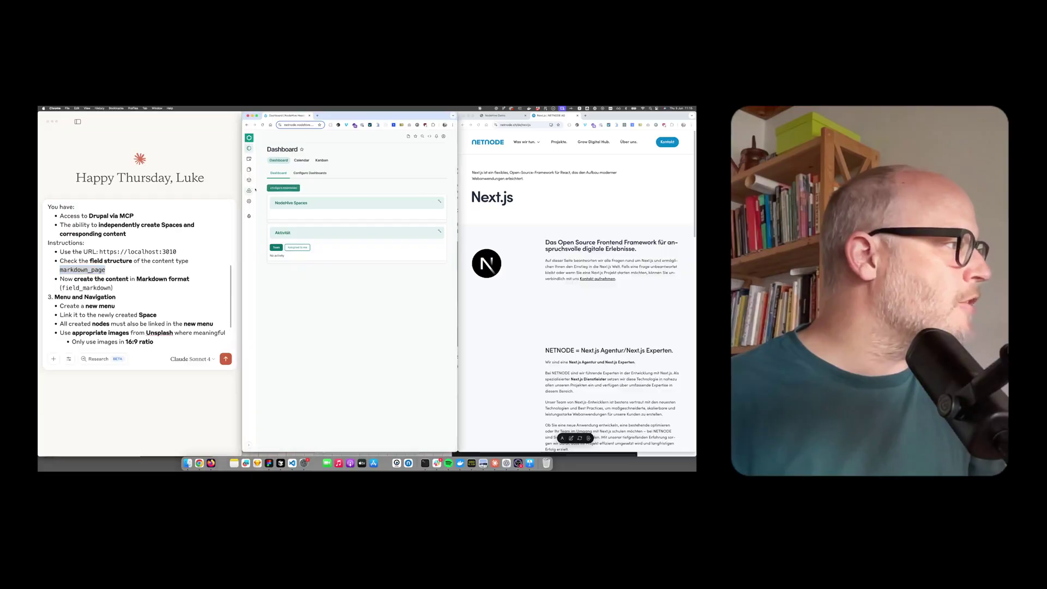
{"action": "left_click", "coordinate": [249, 180]}
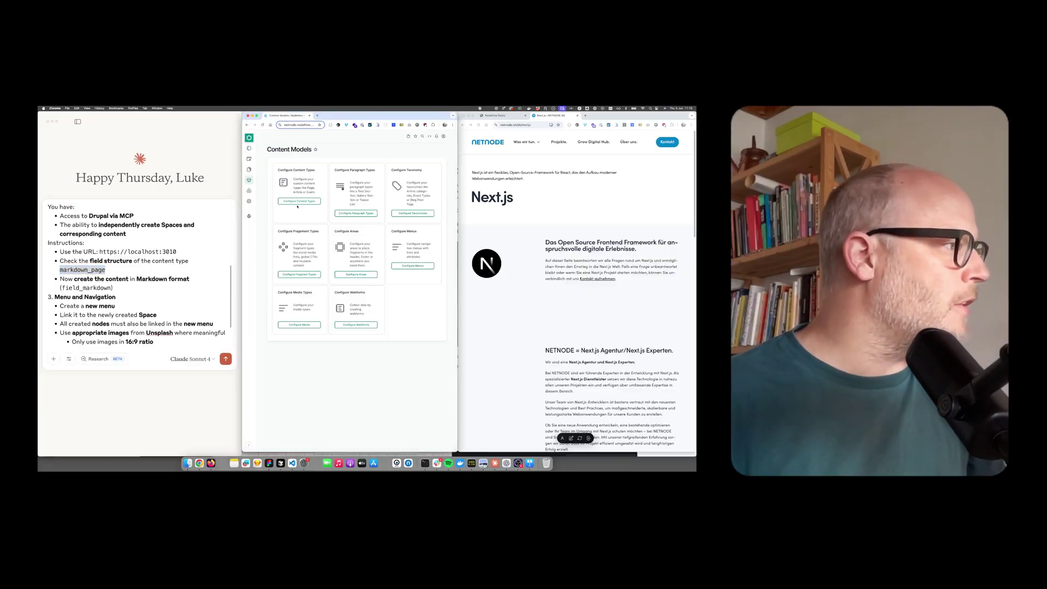
{"action": "left_click", "coordinate": [295, 204]}
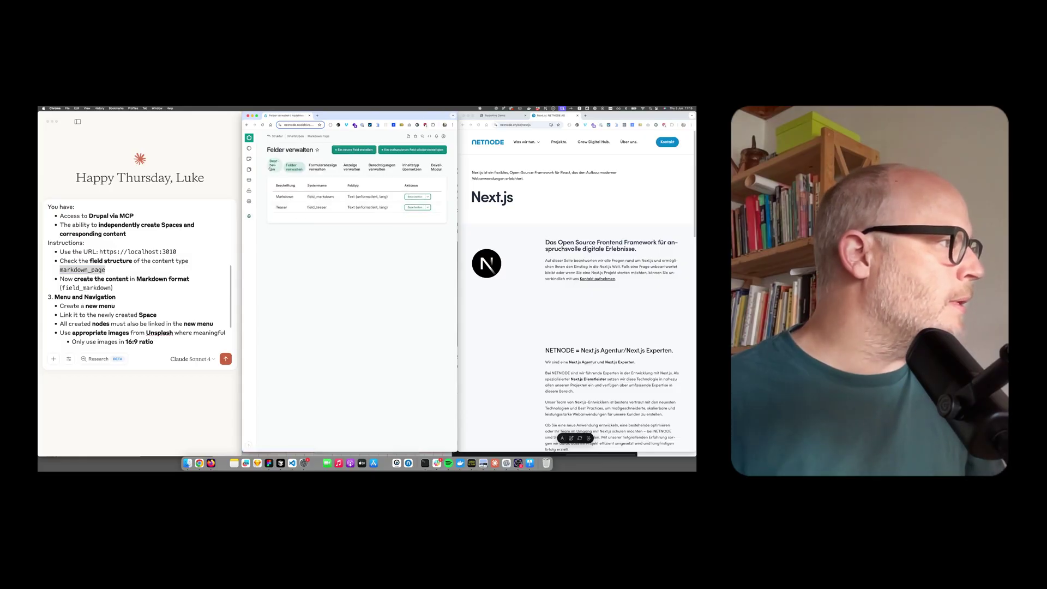
Compare the field_markdown machine name with markdown_page in Claude's briefing and read further.
{"action": "left_click_drag", "start_coordinate": [276, 195], "coordinate": [327, 208]}
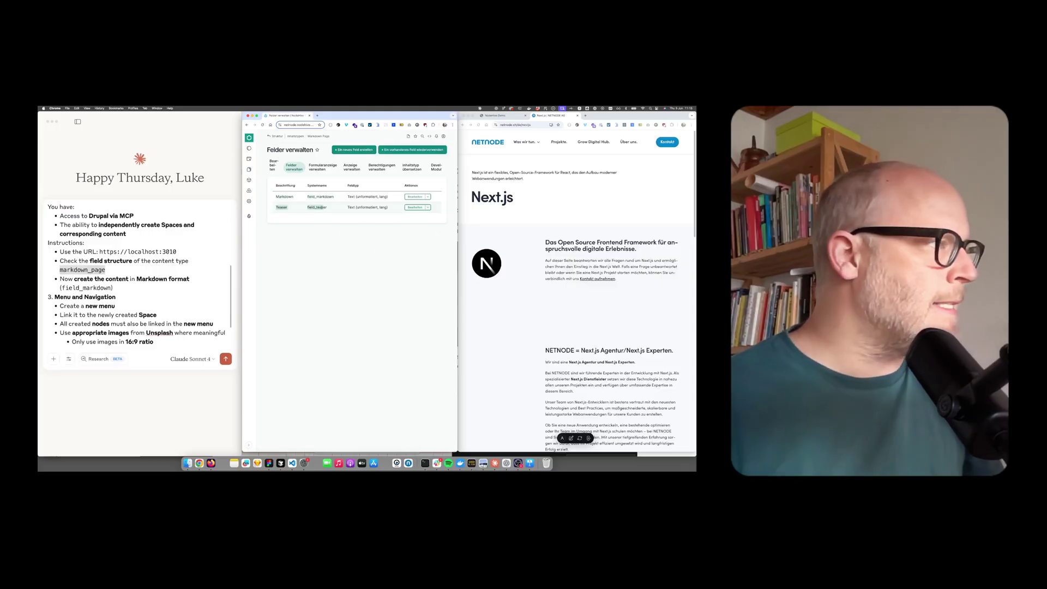
{"action": "double_click", "coordinate": [82, 270]}
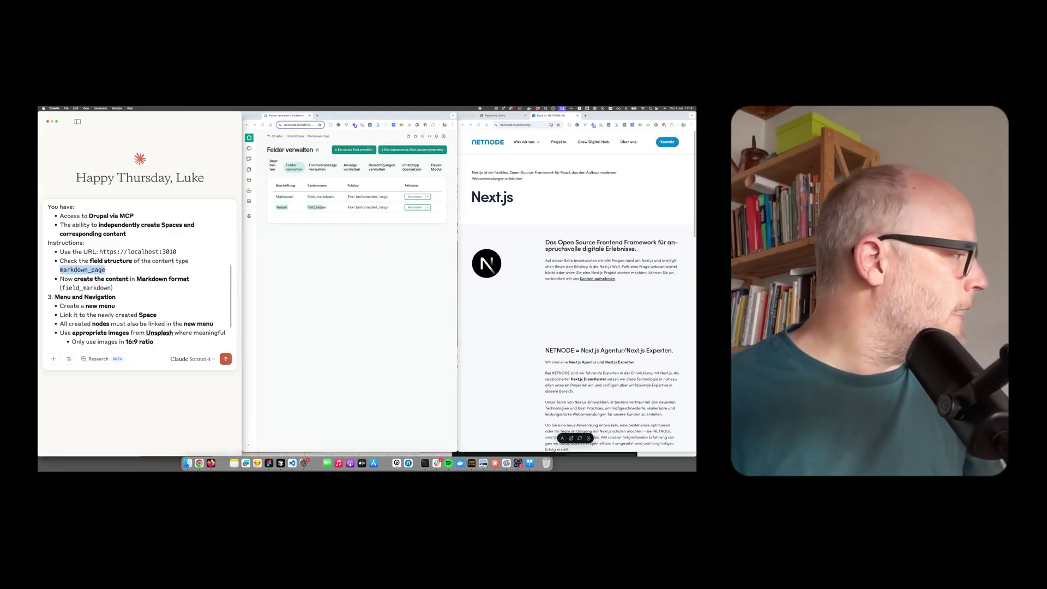
{"action": "left_click_drag", "start_coordinate": [55, 297], "coordinate": [116, 296]}
{"action": "scroll", "coordinate": [116, 297], "scroll_direction": "down", "scroll_amount": 1}
{"action": "scroll", "coordinate": [119, 308], "scroll_direction": "down", "scroll_amount": 1}
{"action": "scroll", "coordinate": [141, 326], "scroll_direction": "down", "scroll_amount": 1}
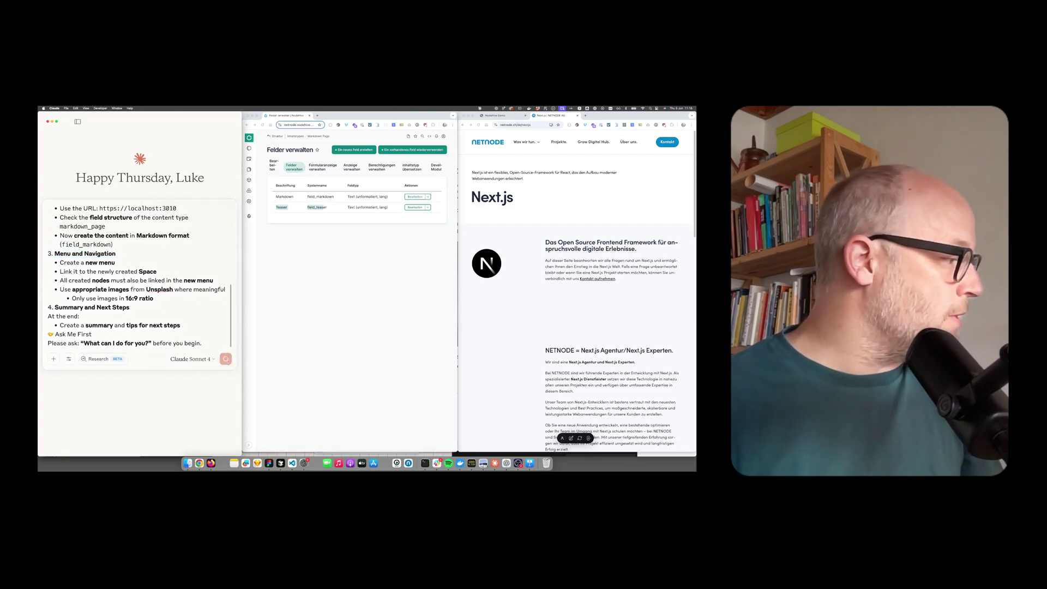
Send the briefing, then draft a reply asking Claude to build a microsite from netnode.ch/de/nextjs.
{"action": "left_click", "coordinate": [226, 359]}
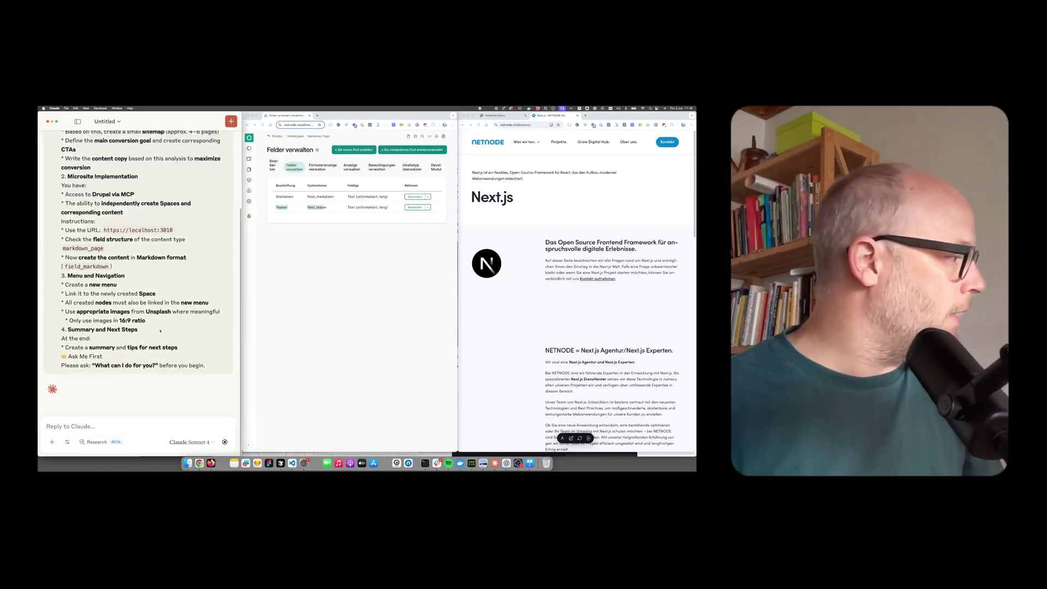
{"action": "left_click", "coordinate": [514, 125]}
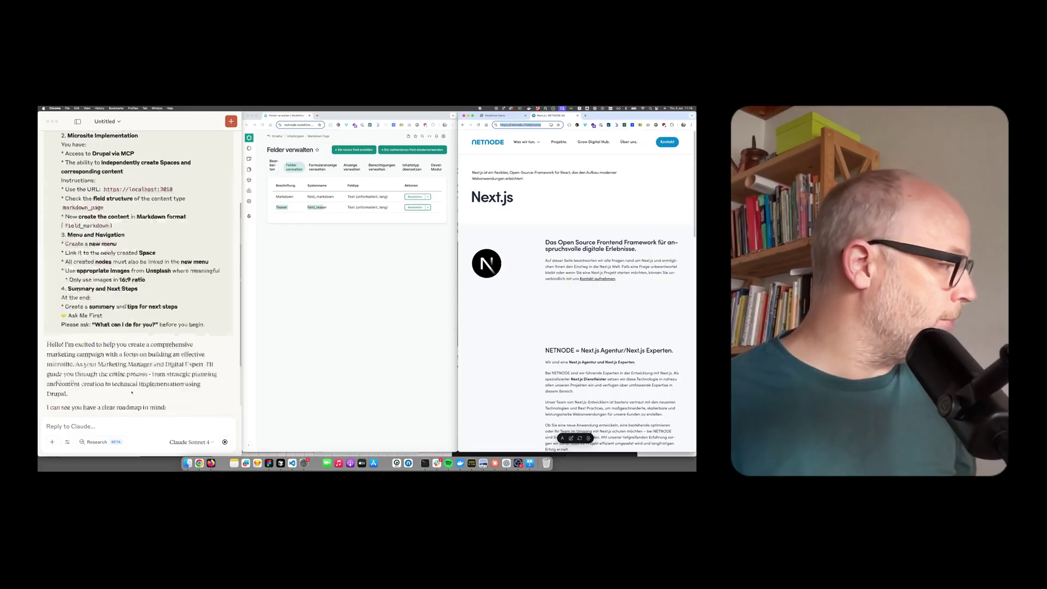
{"action": "left_click", "coordinate": [111, 430]}
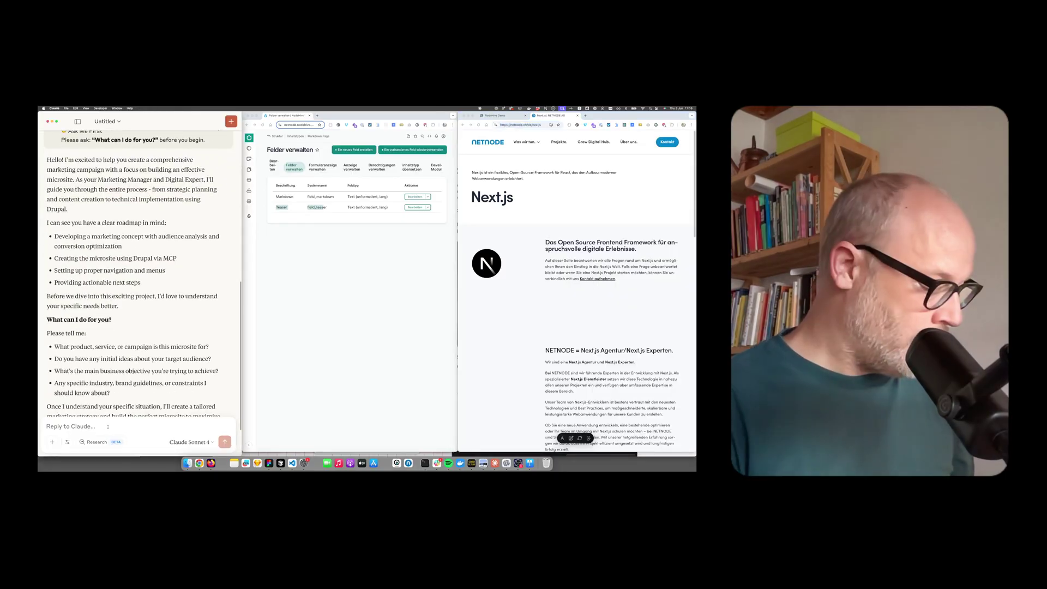
{"action": "type", "text": "I have"}
{"action": "type", "text": "https://netnode.ch/de/nextjs"}
{"action": "type", "text": "and I want to e"}
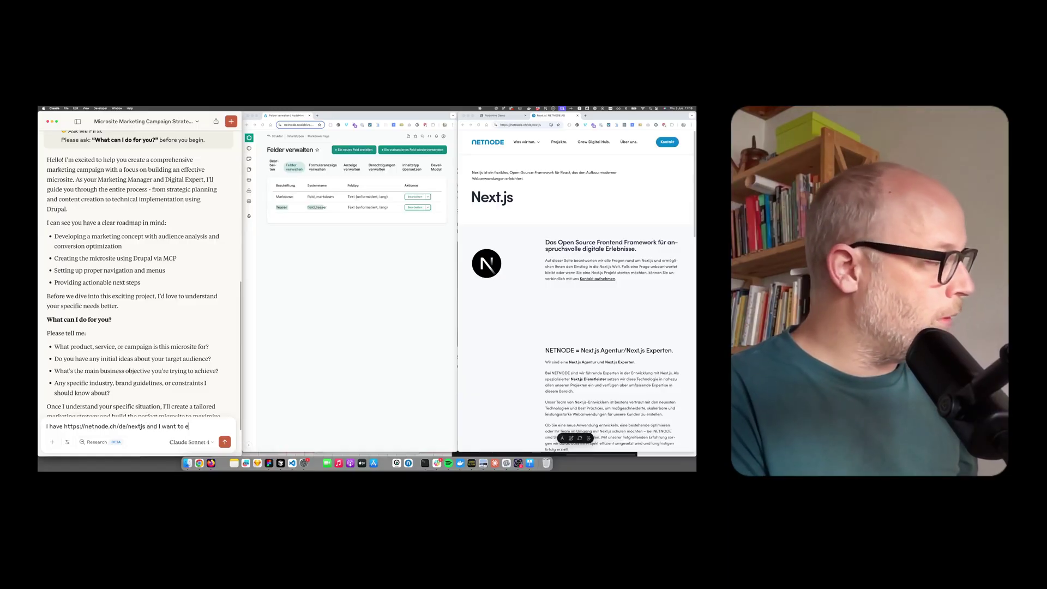
{"action": "type", "text": "xtend it to "}
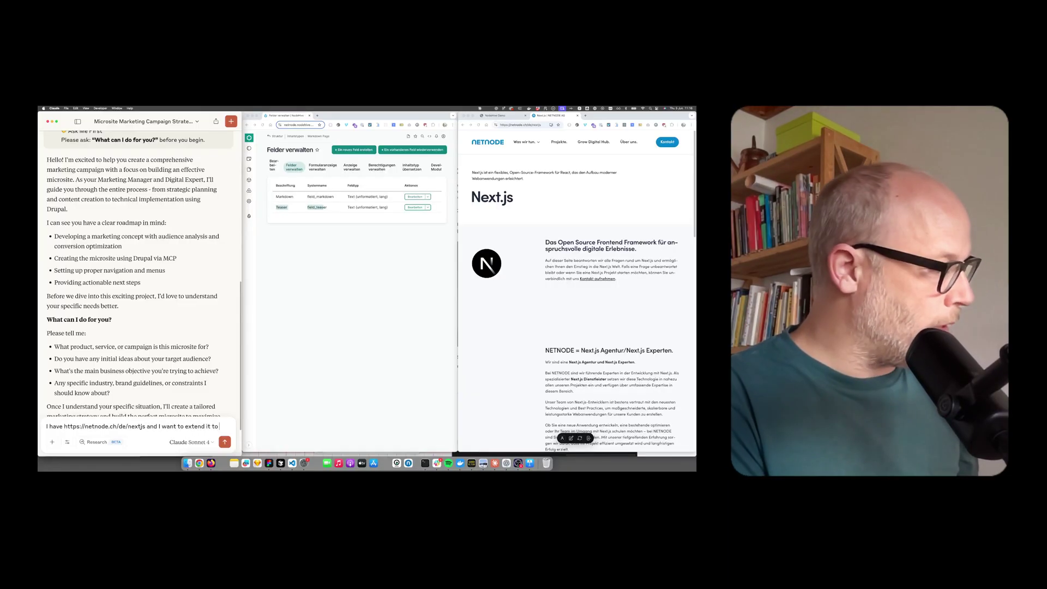
{"action": "type", "text": "it"}
{"action": "type", "text": "'s own"}
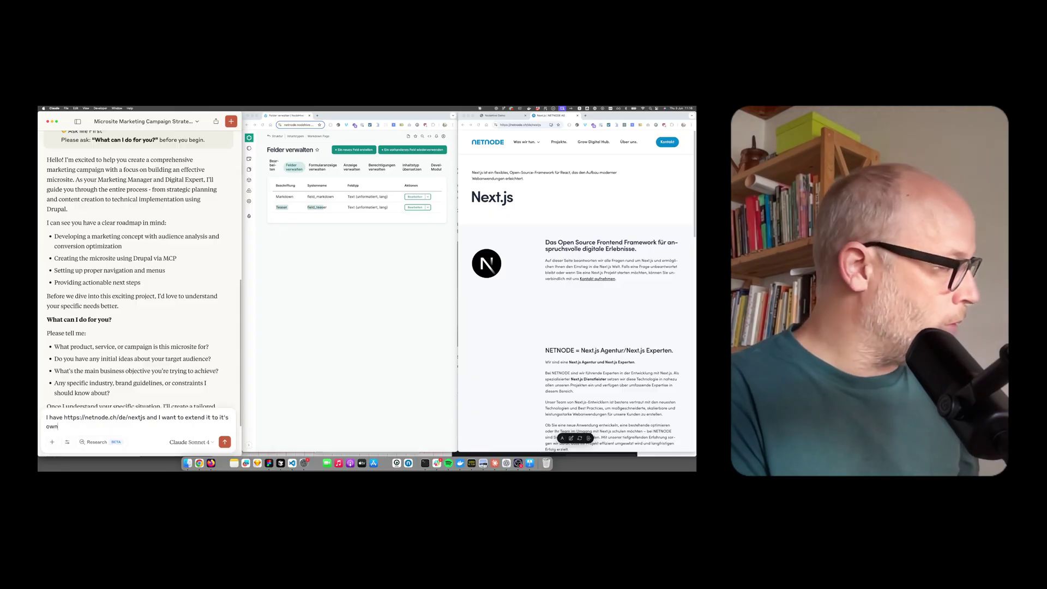
{"action": "type", "text": " microsite - "}
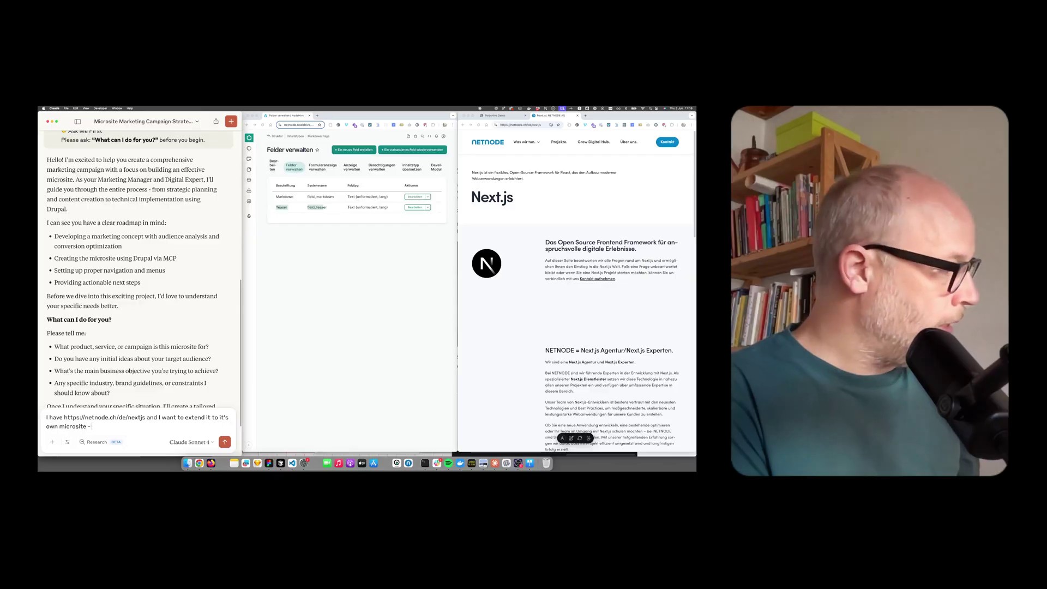
{"action": "type", "text": "co, "}
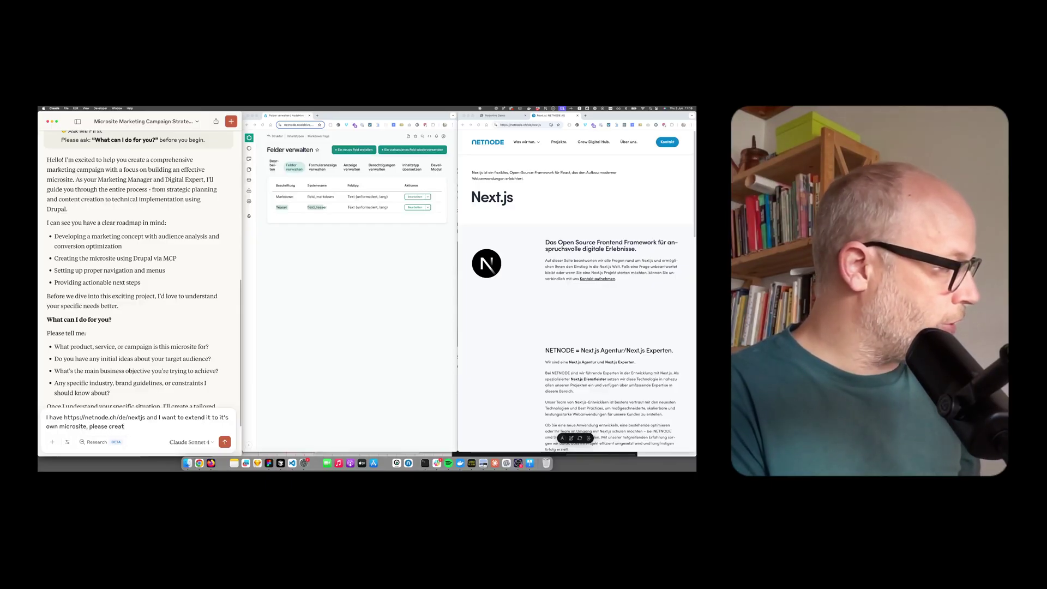
{"action": "type", "text": "please create it."}
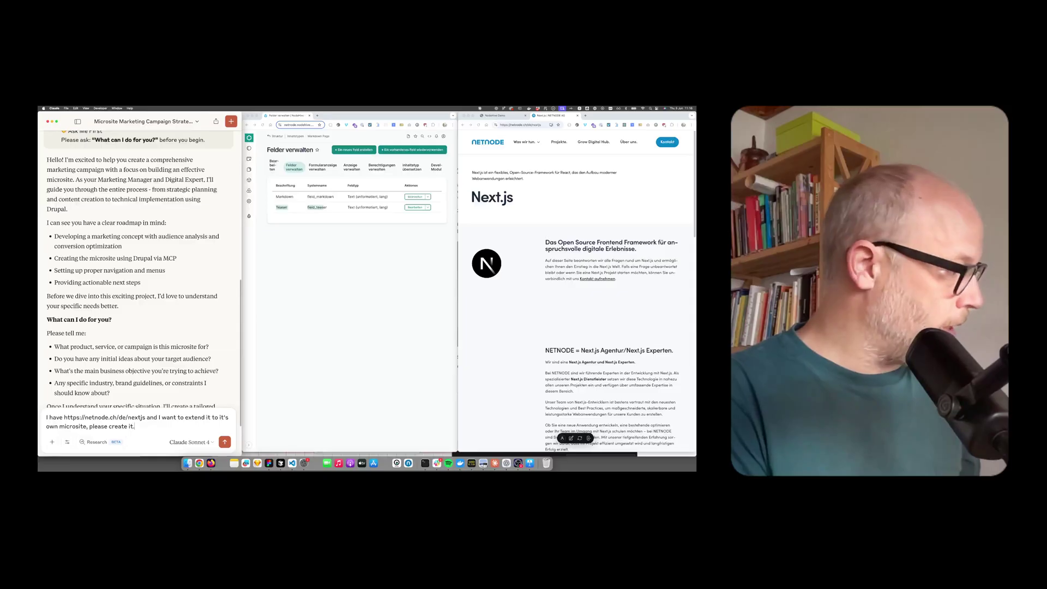
{"action": "key", "text": "shift+Return"}
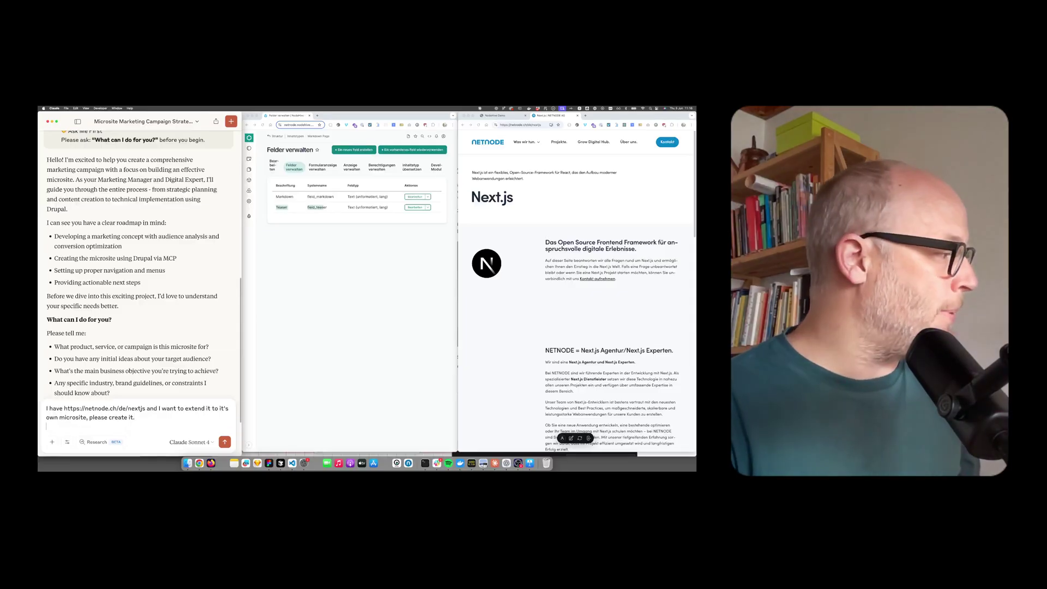
Send the microsite request and inspect the explore-content-type-tool result while Claude builds the space.
{"action": "left_click", "coordinate": [225, 442]}
{"action": "left_click", "coordinate": [249, 148]}
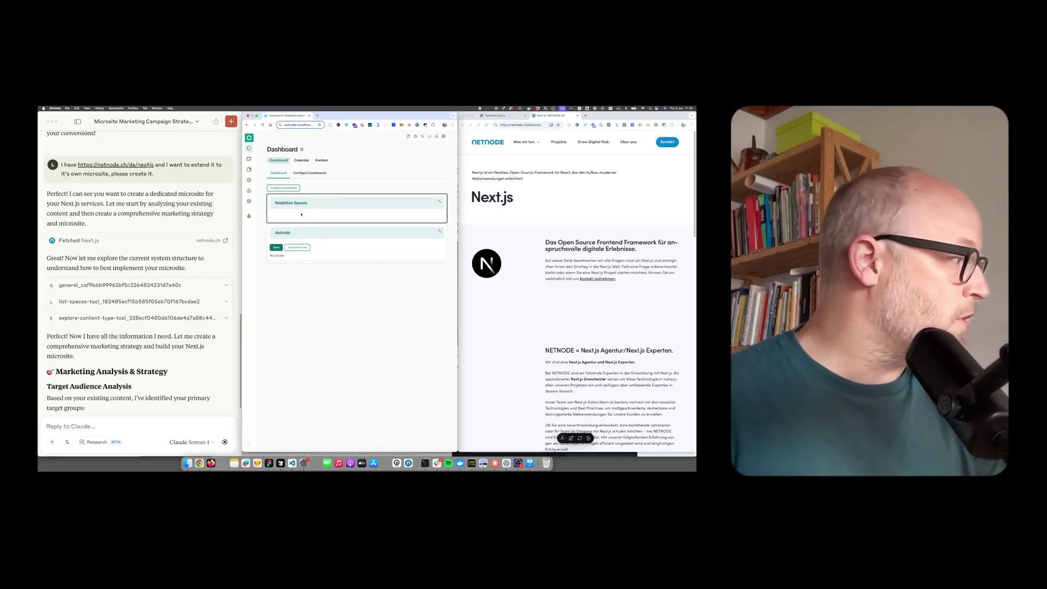
{"action": "left_click", "coordinate": [205, 318]}
{"action": "left_click", "coordinate": [205, 318]}
{"action": "scroll", "coordinate": [148, 343], "scroll_direction": "up", "scroll_amount": 1}
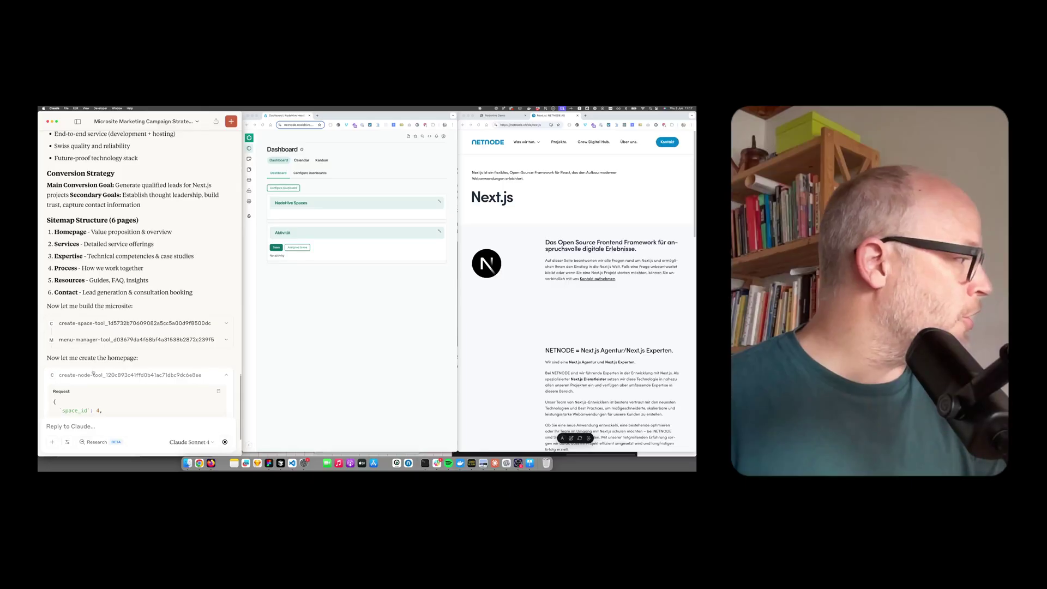
{"action": "left_click", "coordinate": [342, 312]}
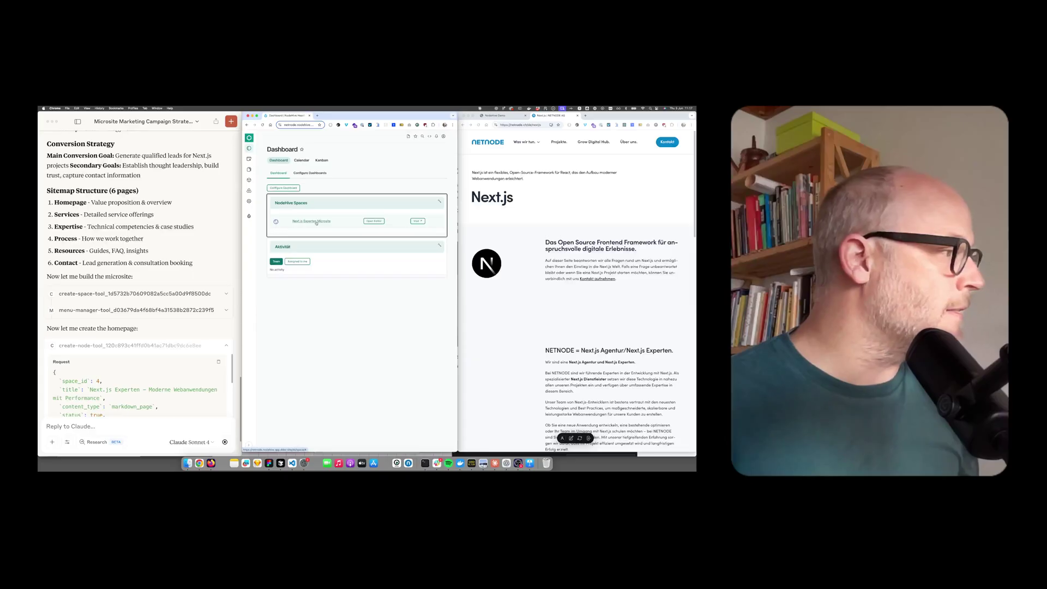
Open the Next.js Experten Microsite space and select menu id nextjs-main-navigation in Claude's menu call.
{"action": "left_click", "coordinate": [315, 222]}
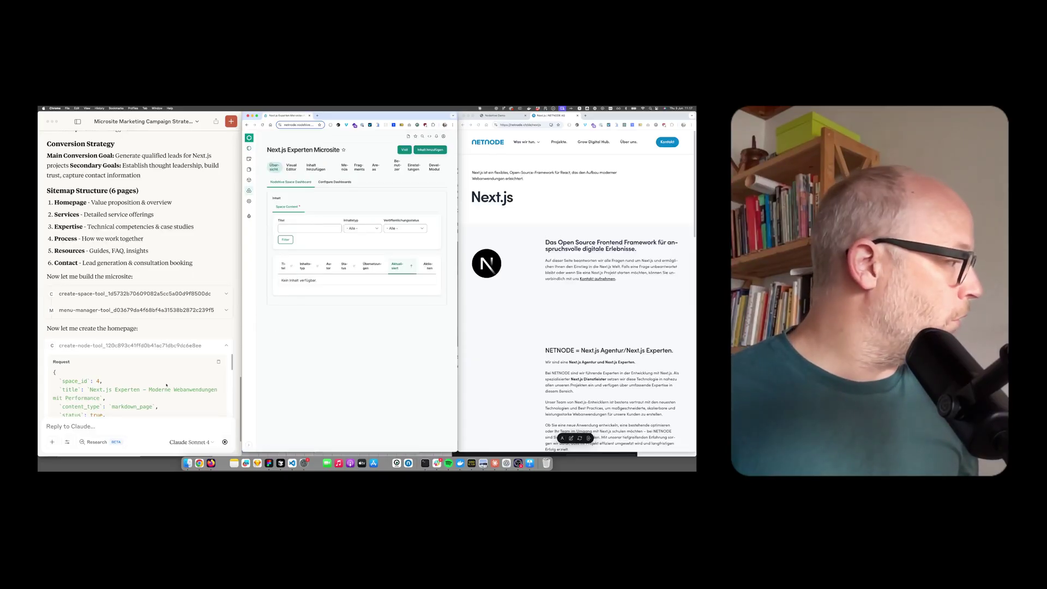
{"action": "left_click", "coordinate": [97, 310]}
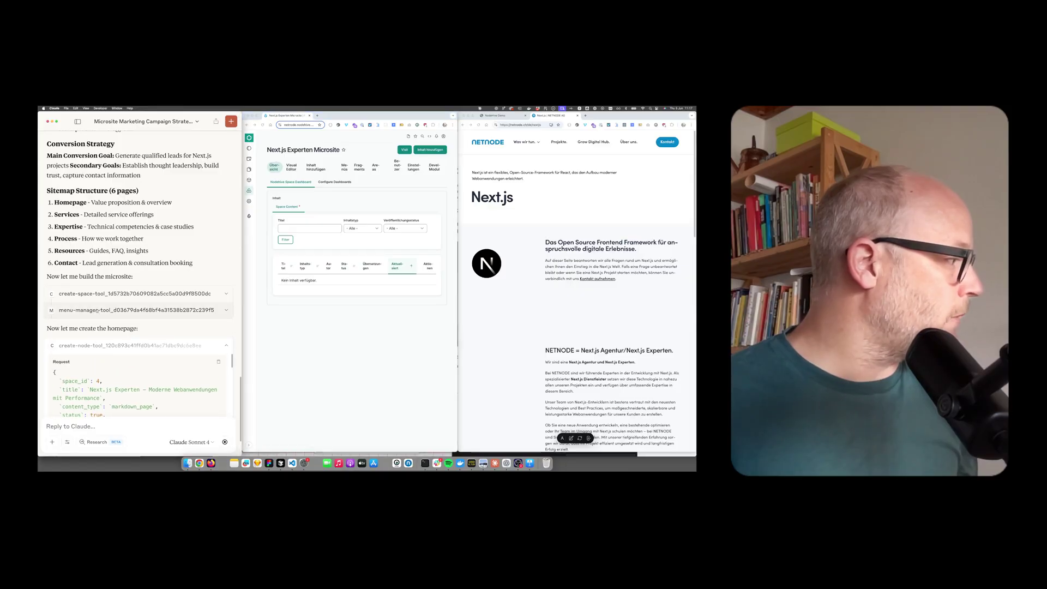
{"action": "left_click", "coordinate": [96, 310]}
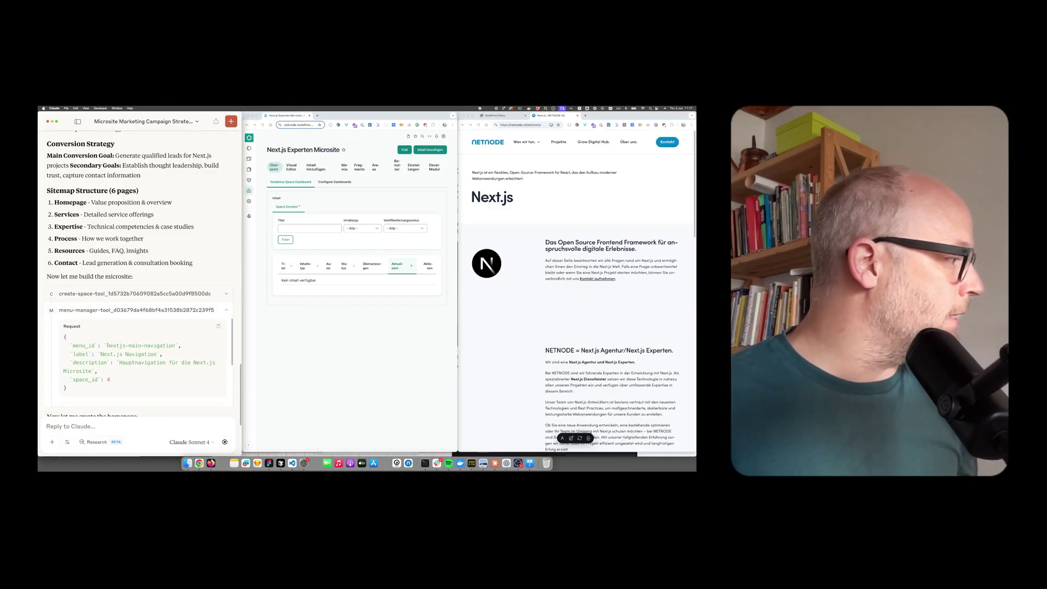
{"action": "left_click_drag", "start_coordinate": [107, 346], "coordinate": [175, 347]}
{"action": "key", "text": "super+c"}
{"action": "left_click", "coordinate": [353, 341]}
{"action": "mouse_move", "coordinate": [251, 192]}
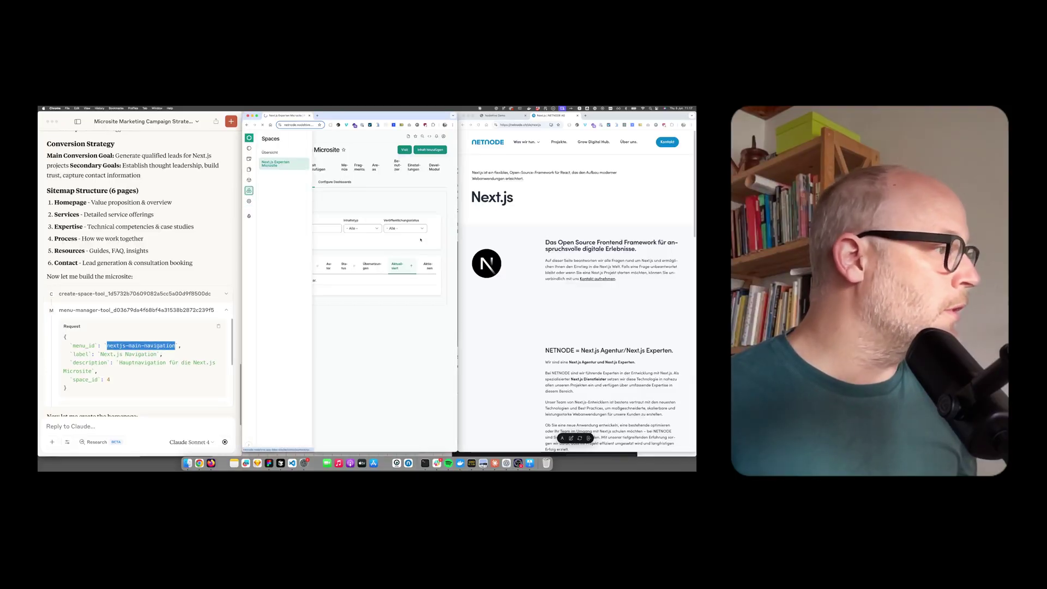
Confirm 'Next.js Navigation' appears in the Menüs list, then go back to the dashboard.
{"action": "left_click", "coordinate": [249, 181]}
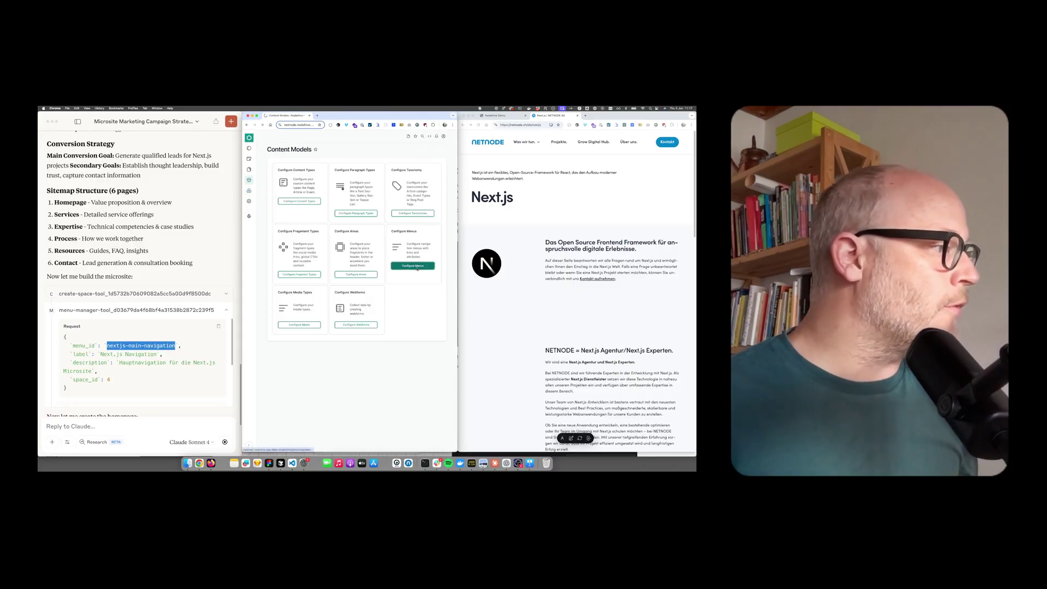
{"action": "left_click", "coordinate": [418, 266]}
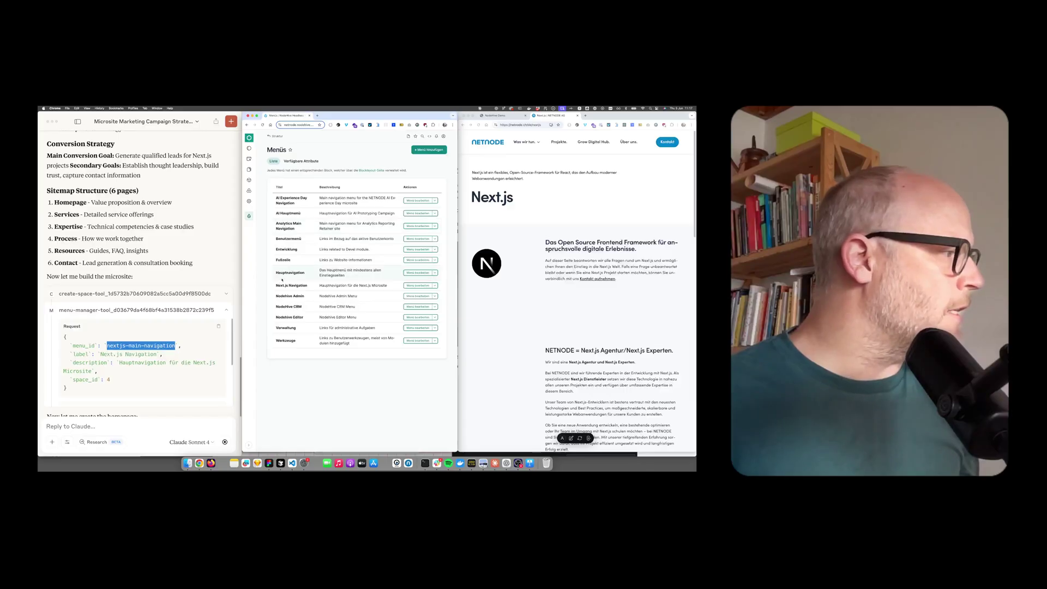
{"action": "left_click", "coordinate": [248, 148]}
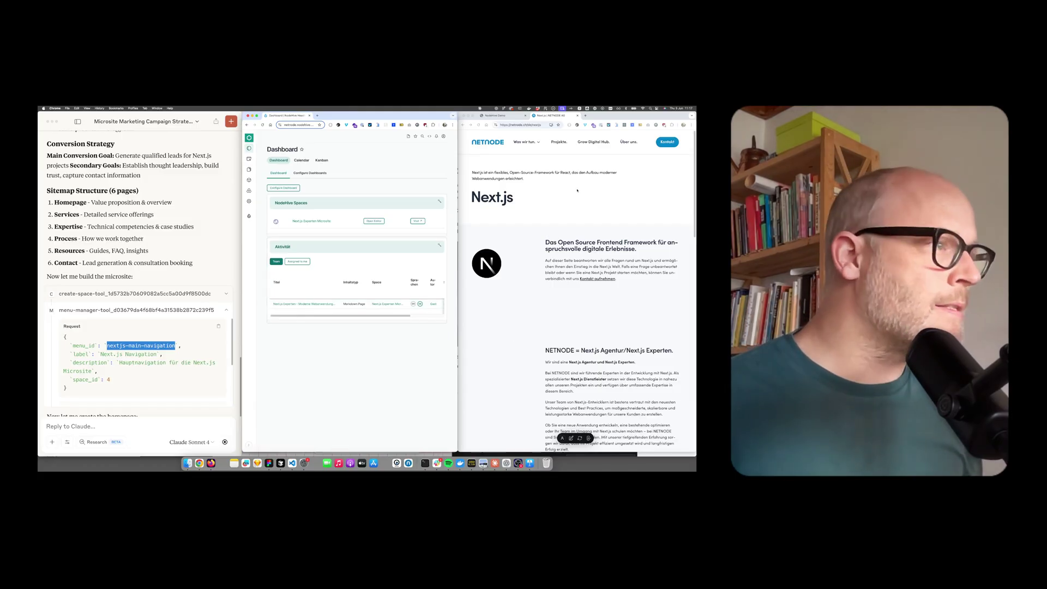
Set MENU_ID in the frontend's .env.local to nextjs-main-navigation.
{"action": "left_click", "coordinate": [495, 115]}
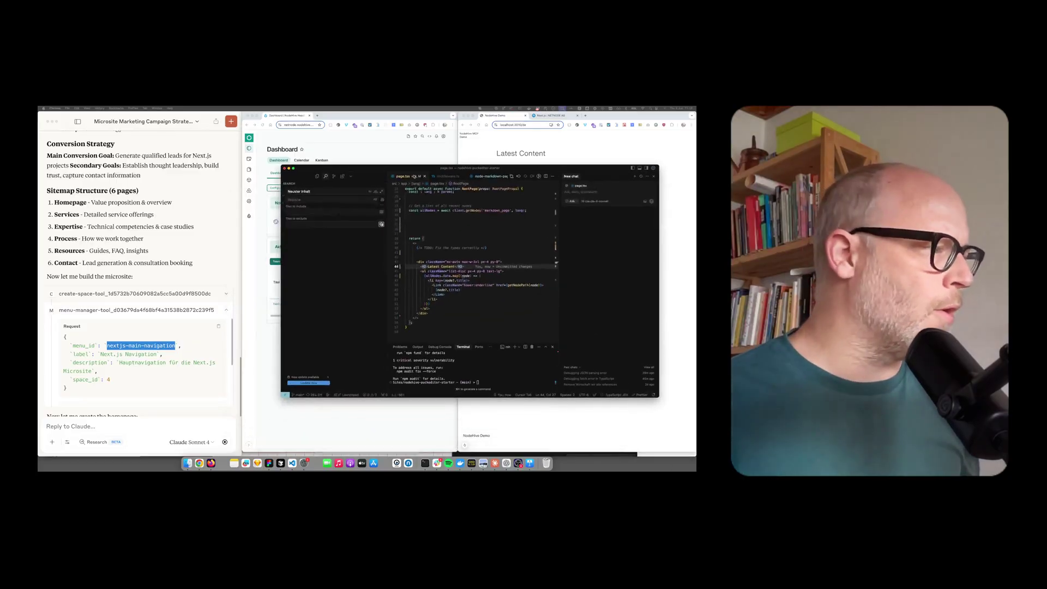
{"action": "left_click", "coordinate": [524, 220]}
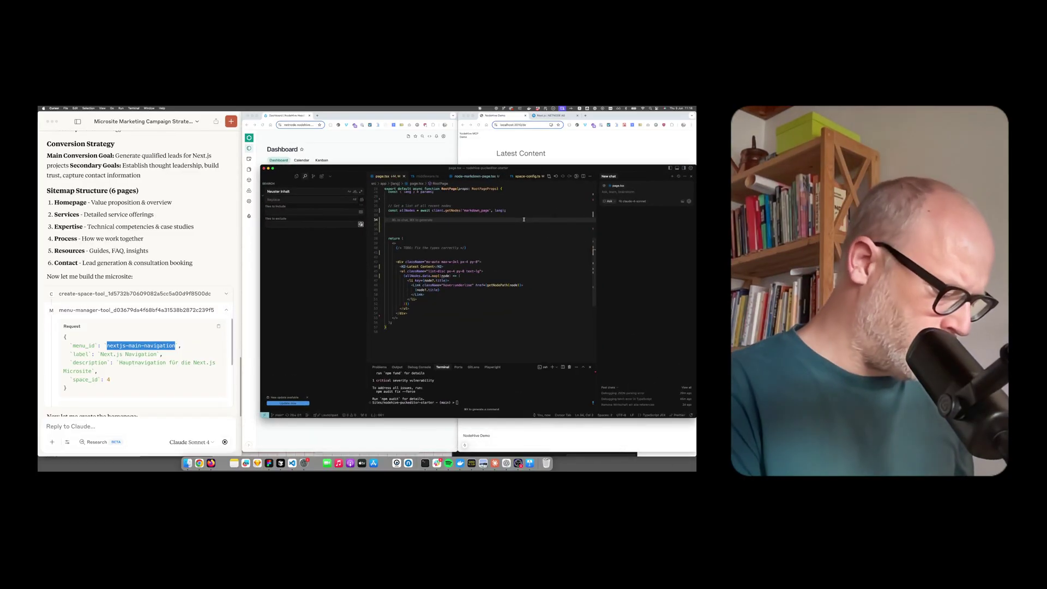
{"action": "key", "text": "super+p"}
{"action": "type", "text": ".env"}
{"action": "key", "text": "Return"}
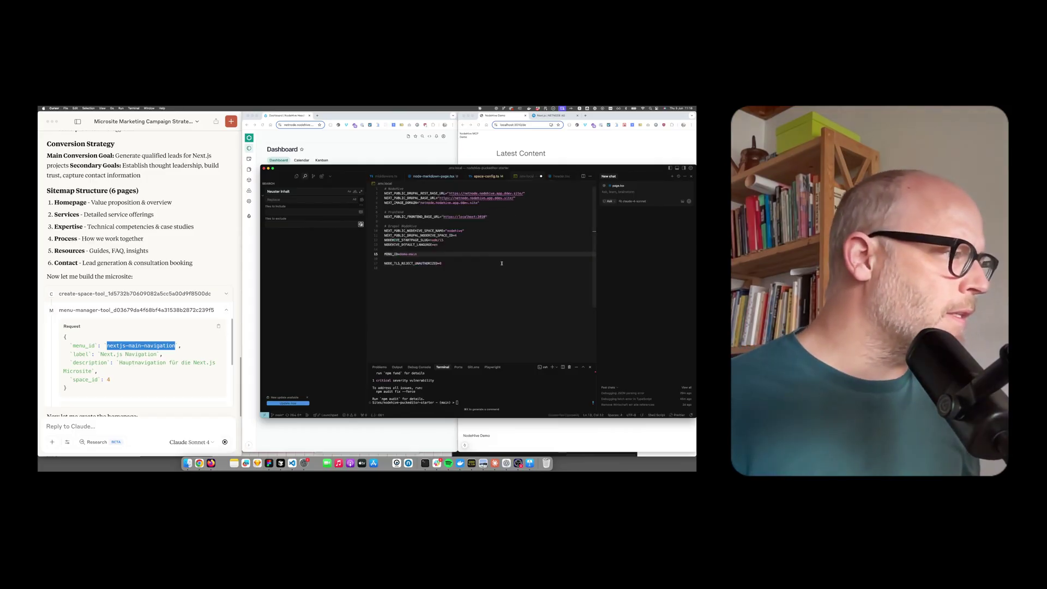
{"action": "left_click_drag", "start_coordinate": [422, 255], "coordinate": [400, 254]}
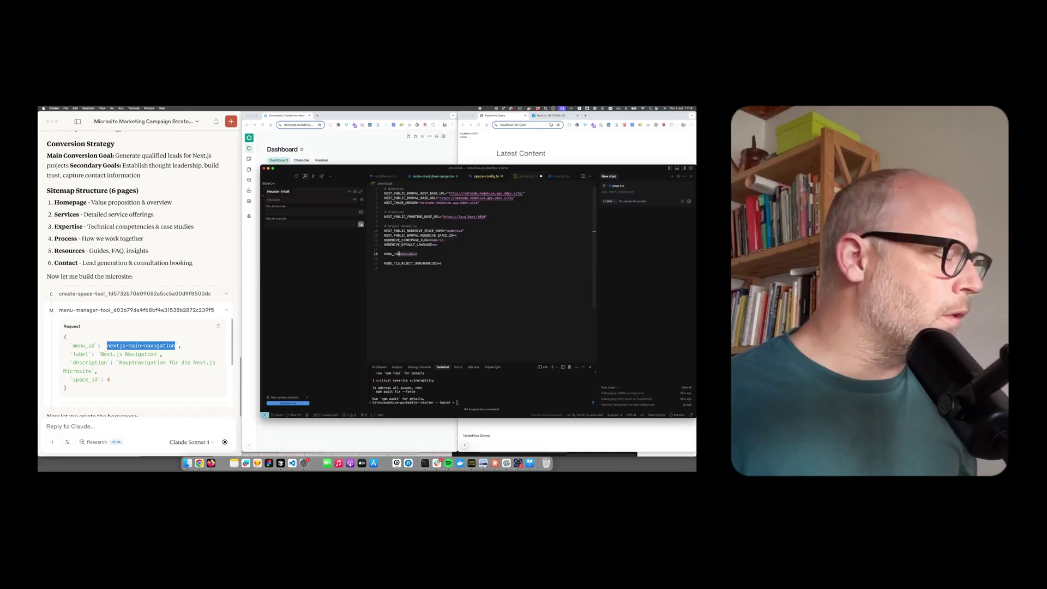
{"action": "key", "text": "super+v"}
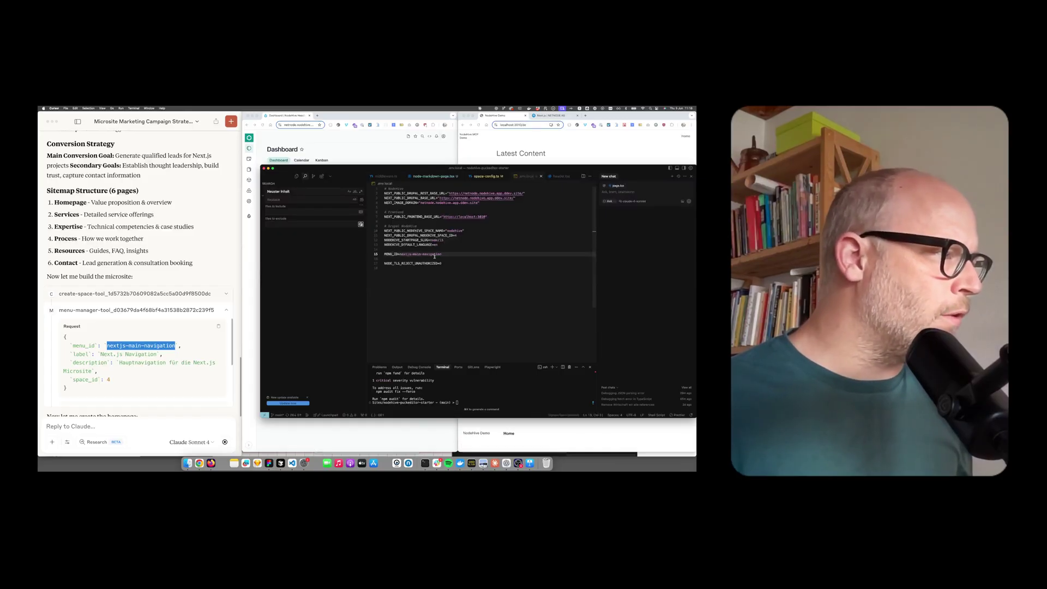
Hide Cursor, reload localhost:3010 and open the 'Next.js Experten' homepage article.
{"action": "left_click", "coordinate": [582, 146]}
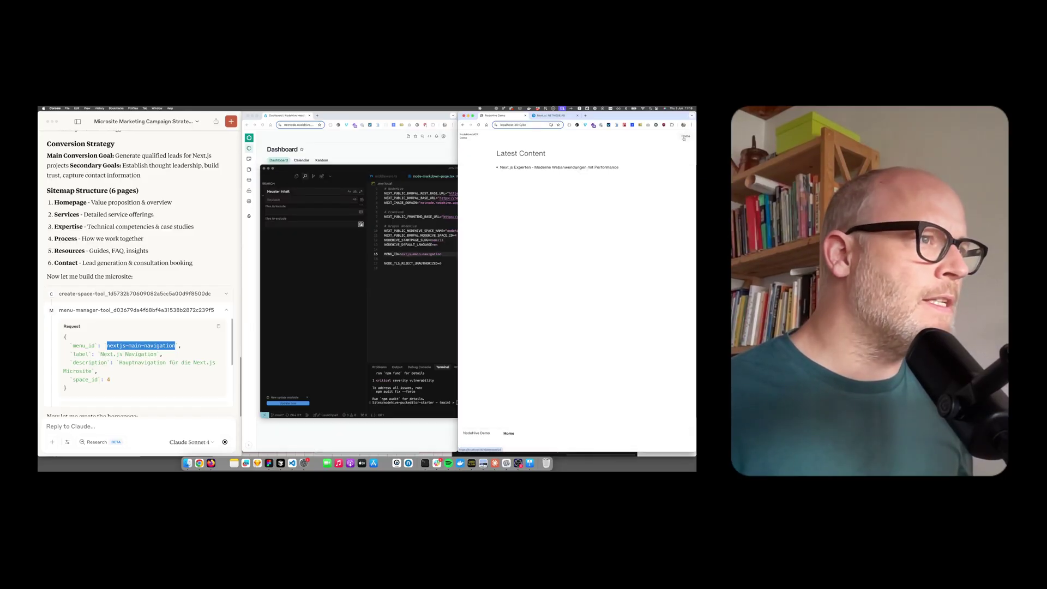
{"action": "key", "text": "super+h"}
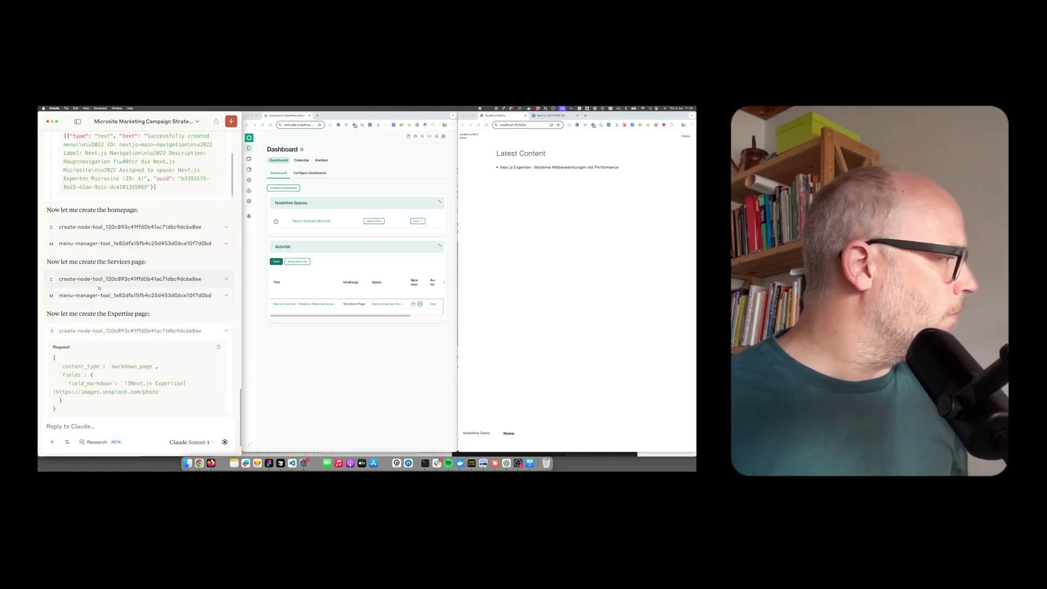
{"action": "left_click", "coordinate": [497, 273]}
{"action": "key", "text": "super+r"}
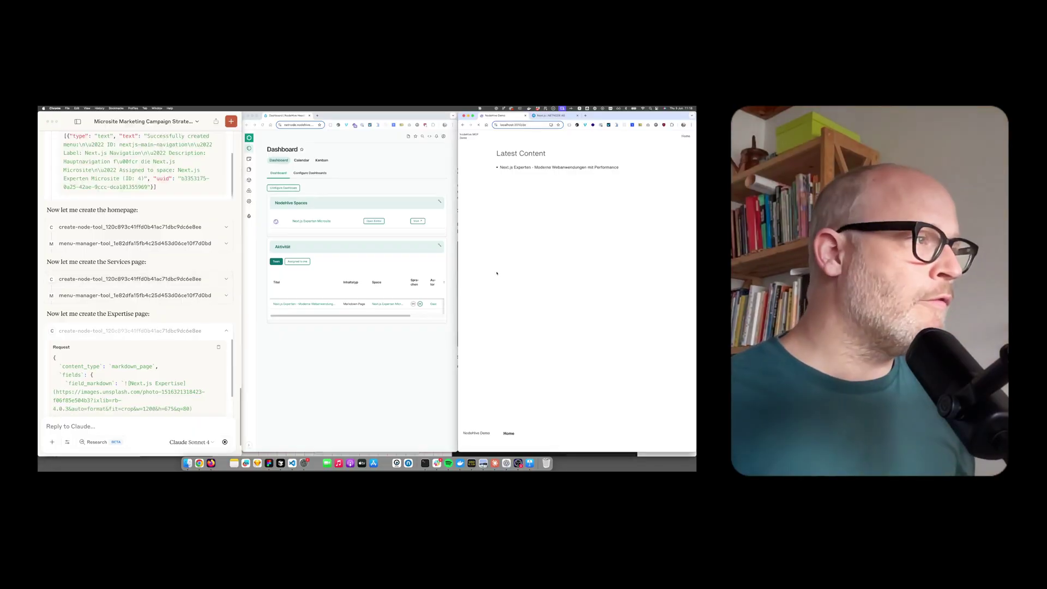
{"action": "left_click", "coordinate": [540, 167]}
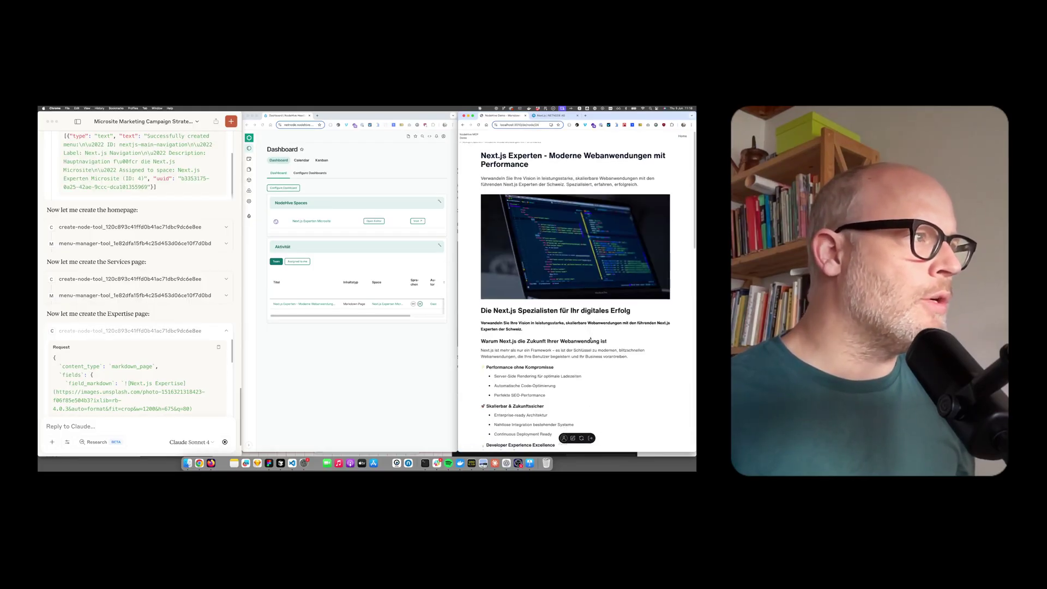
Refresh the frontend and open the new Next.js Services page from the top navigation.
{"action": "scroll", "coordinate": [585, 291], "scroll_direction": "down", "scroll_amount": 15}
{"action": "scroll", "coordinate": [579, 392], "scroll_direction": "up", "scroll_amount": 15}
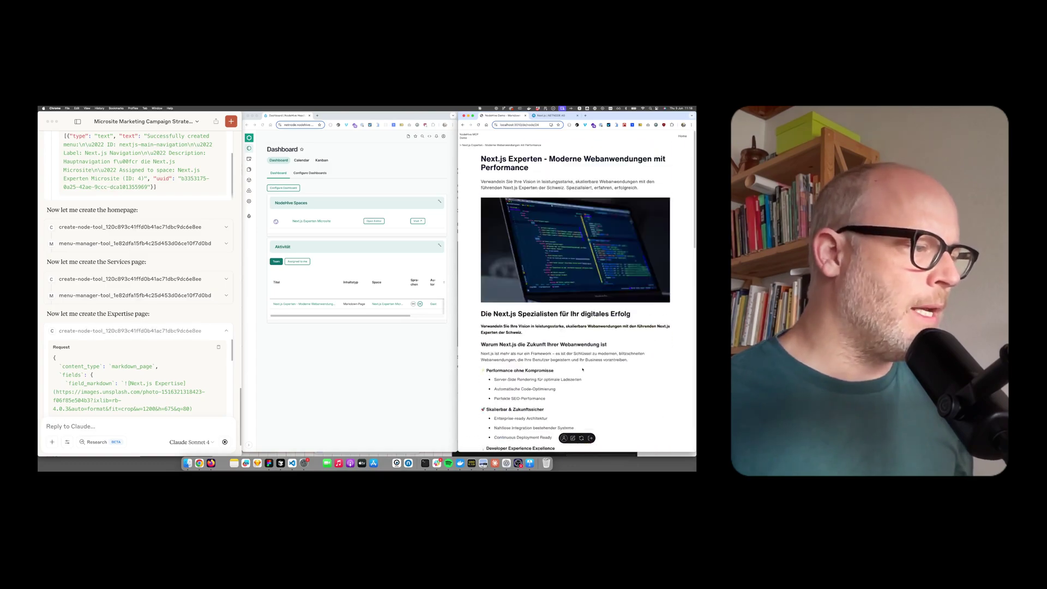
{"action": "left_click", "coordinate": [581, 438]}
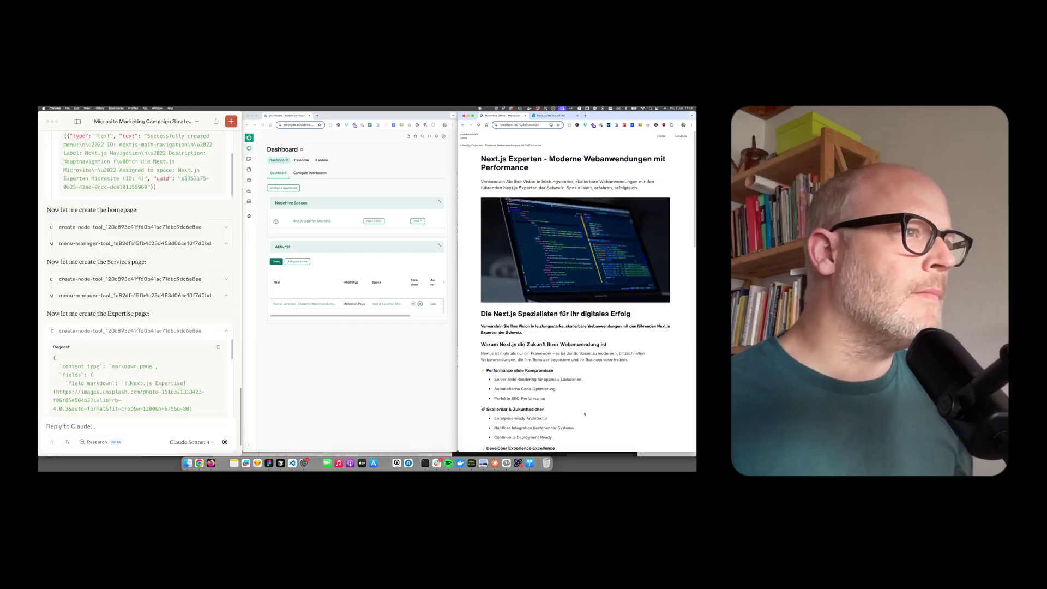
{"action": "left_click", "coordinate": [679, 136]}
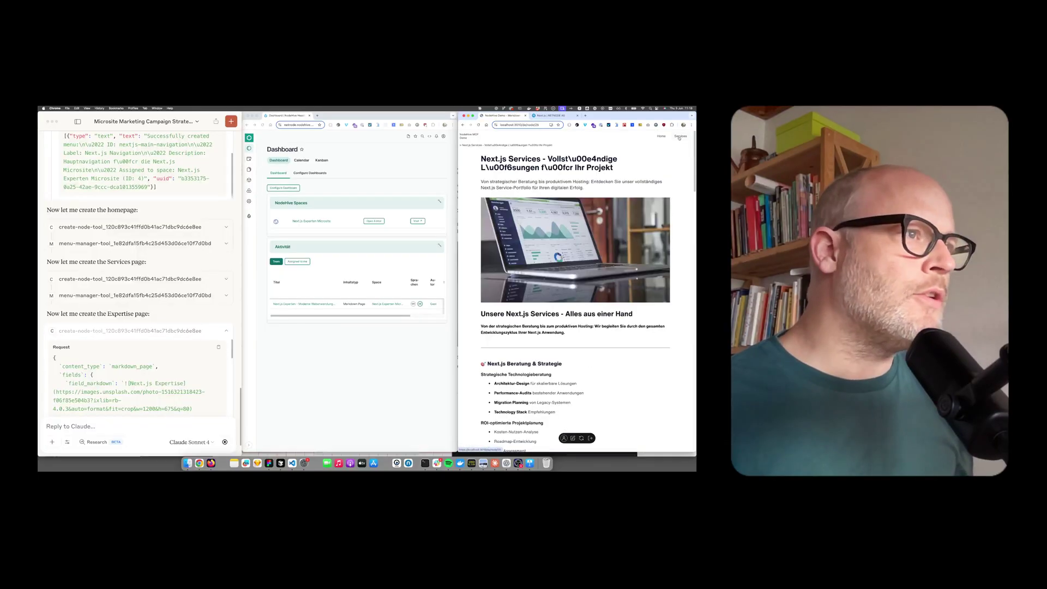
{"action": "scroll", "coordinate": [576, 294], "scroll_direction": "down", "scroll_amount": 10}
{"action": "scroll", "coordinate": [575, 294], "scroll_direction": "down", "scroll_amount": 5}
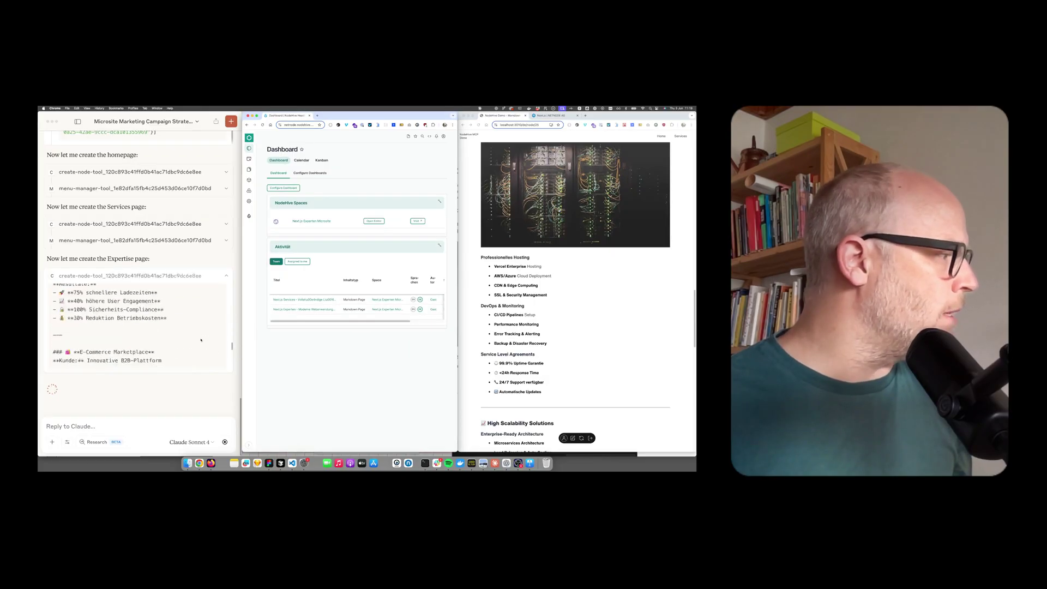
Reload the Services page and the NodeHive dashboard while Claude drafts the Expertise page.
{"action": "left_click", "coordinate": [564, 195]}
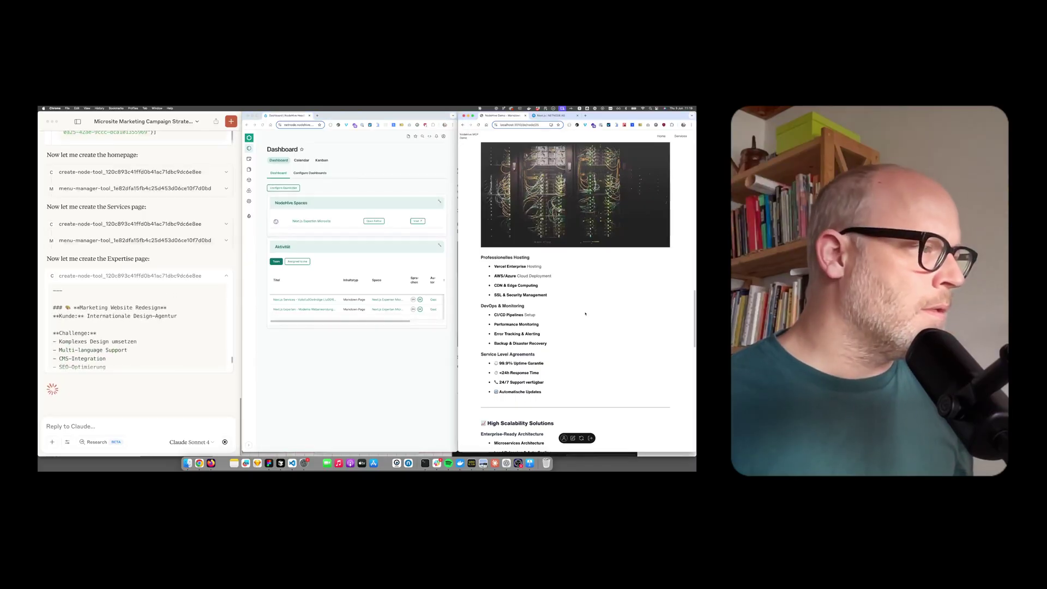
{"action": "key", "text": "super+r"}
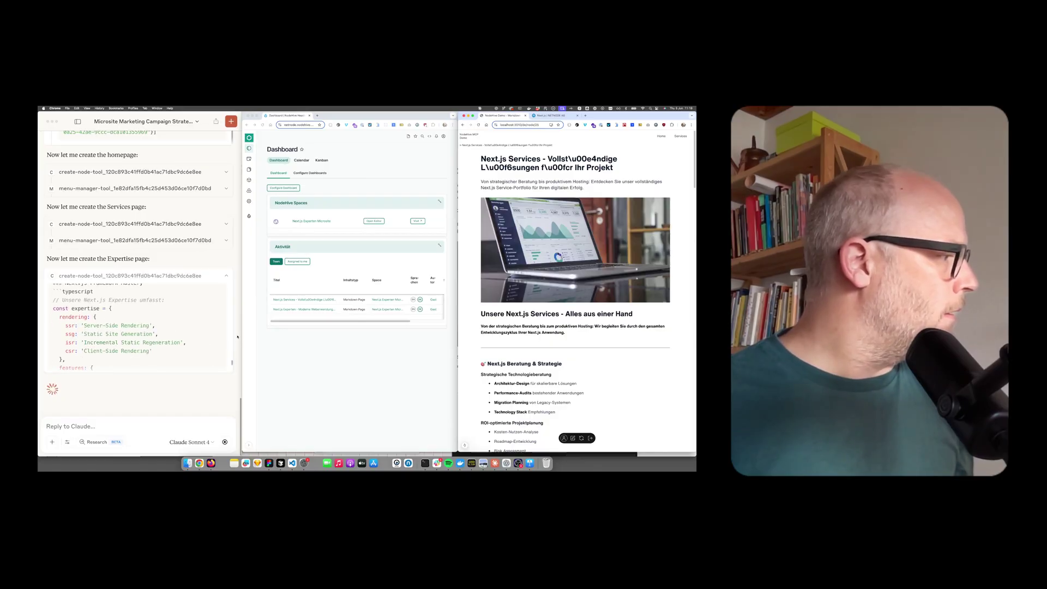
{"action": "scroll", "coordinate": [96, 310], "scroll_direction": "up", "scroll_amount": 2}
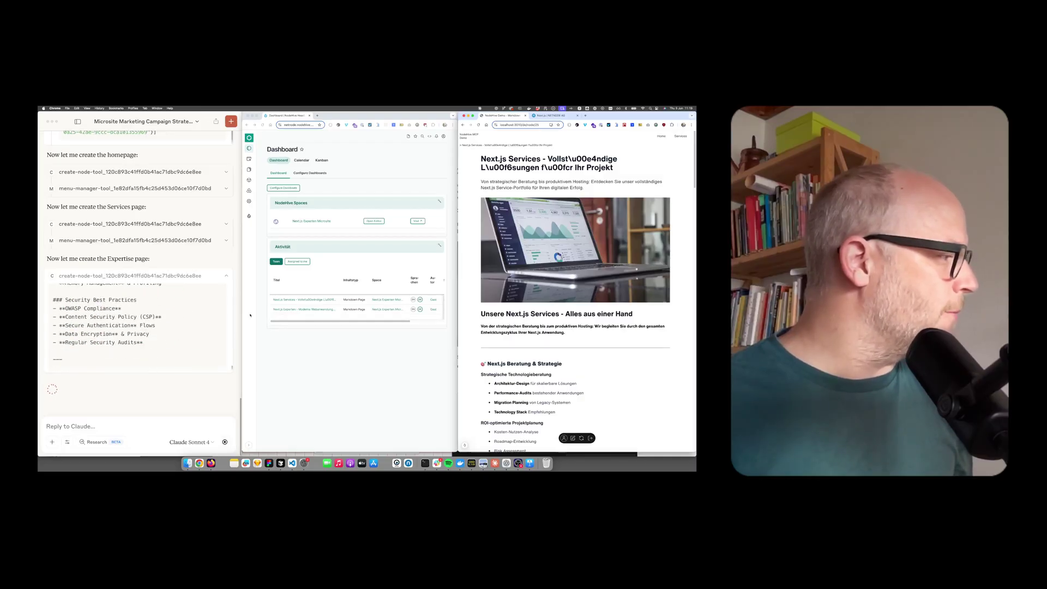
{"action": "left_click", "coordinate": [361, 351]}
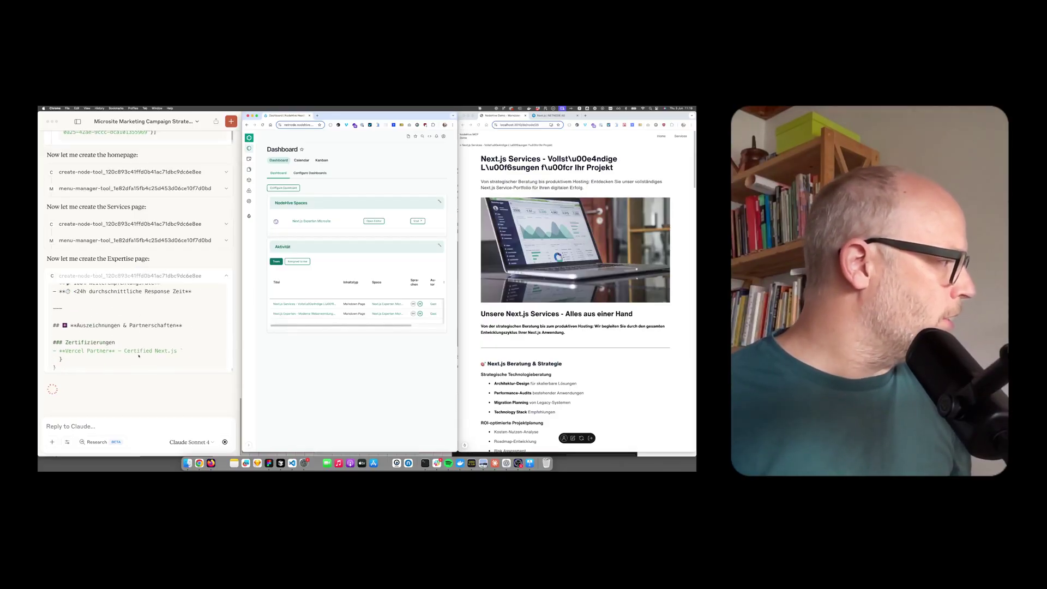
{"action": "key", "text": "super+r"}
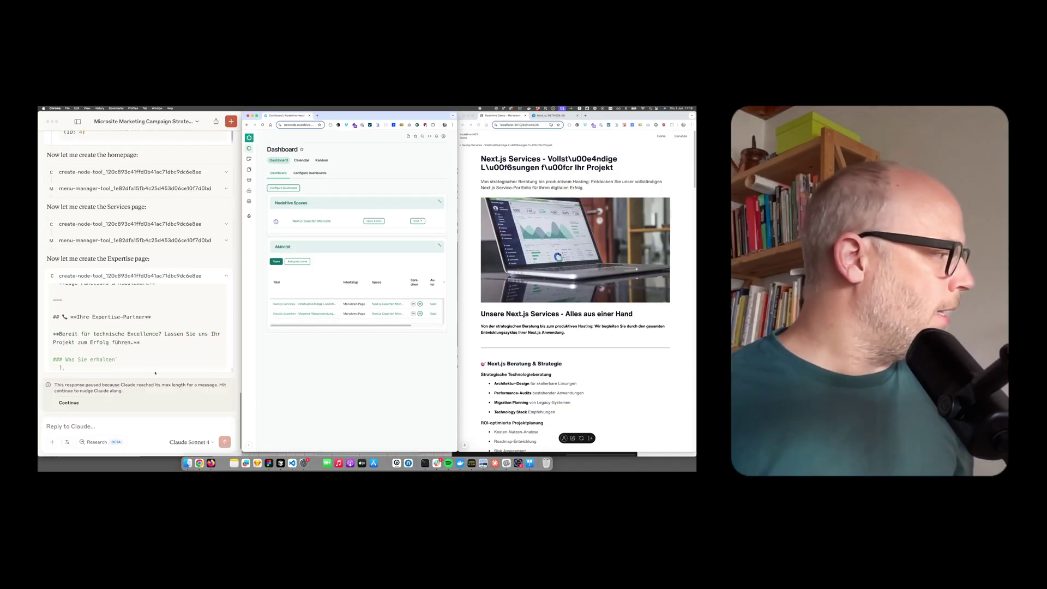
Resume Claude's paused response and inspect the failed tool call's 'Node with ID 26 not found' error.
{"action": "left_click", "coordinate": [69, 403]}
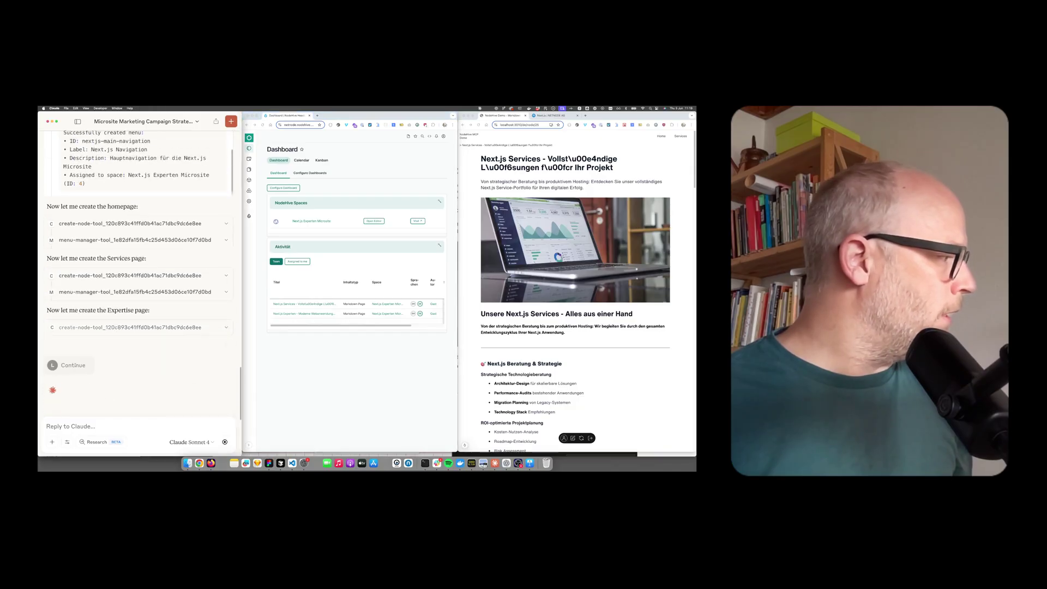
{"action": "left_click", "coordinate": [353, 349]}
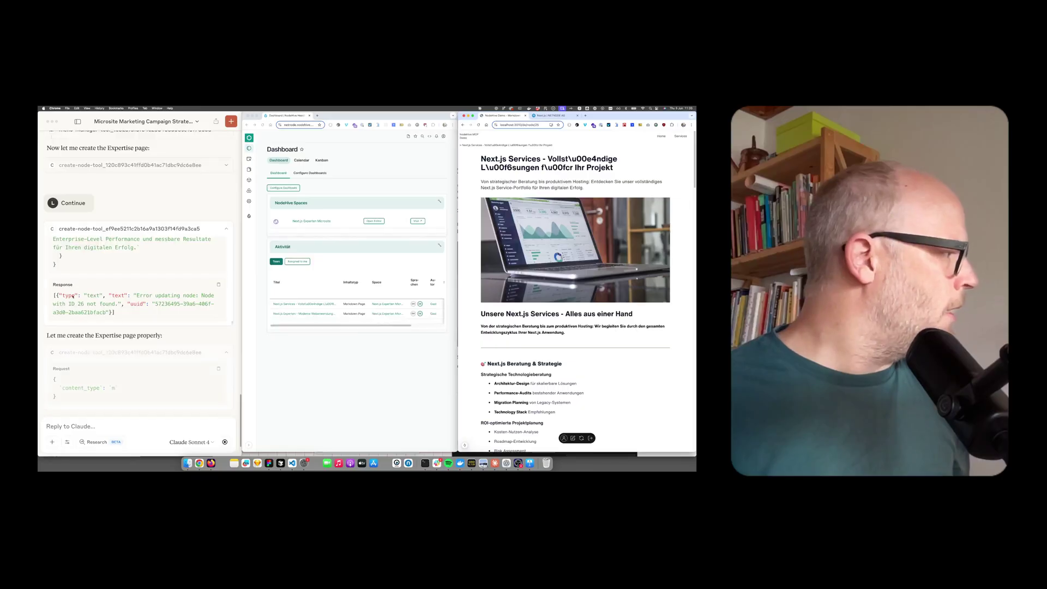
{"action": "left_click", "coordinate": [156, 229]}
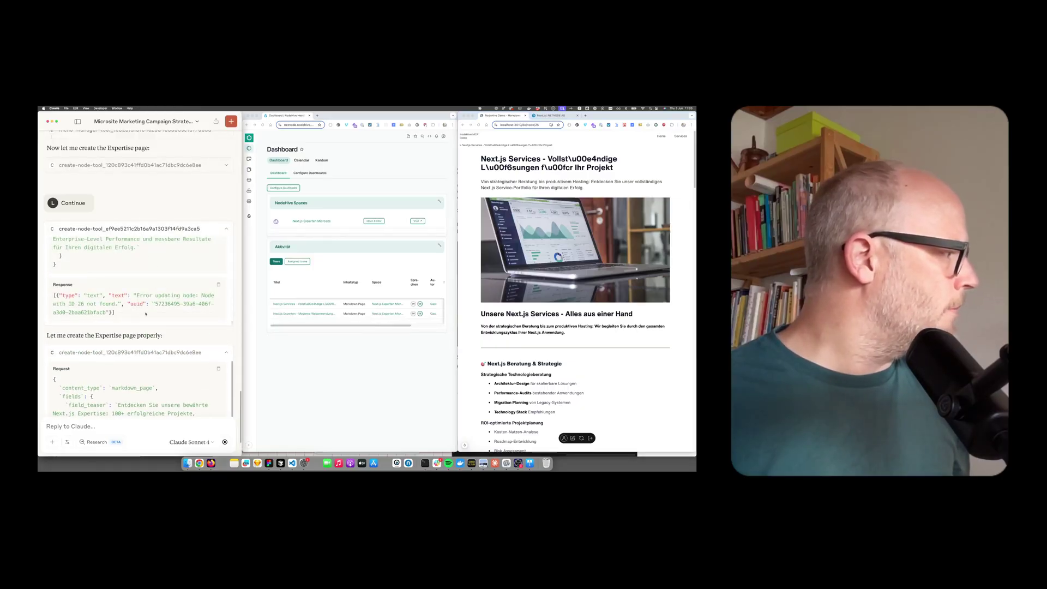
{"action": "left_click_drag", "start_coordinate": [146, 314], "coordinate": [46, 298]}
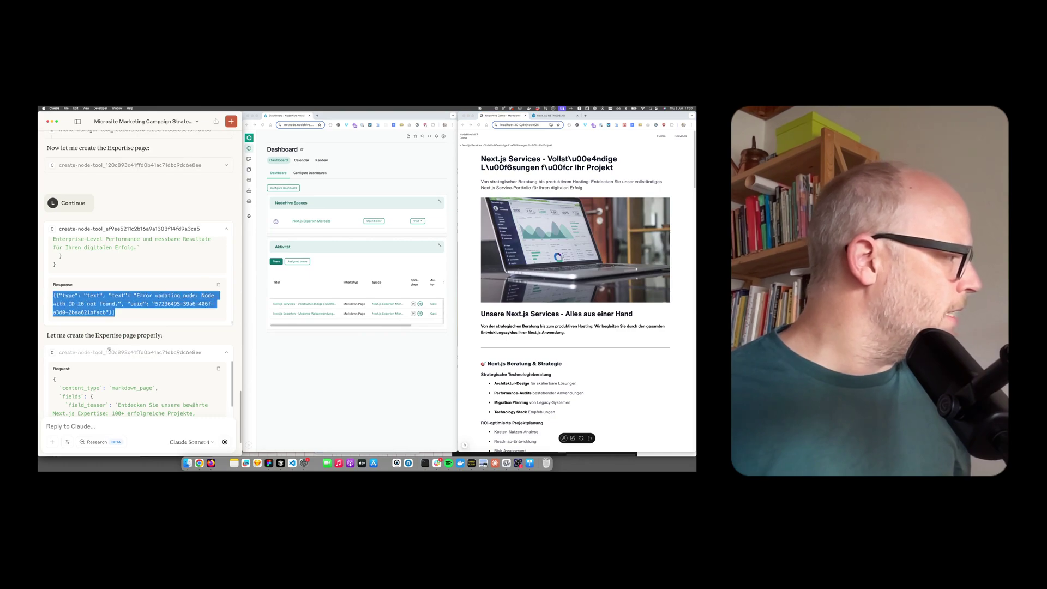
{"action": "scroll", "coordinate": [136, 245], "scroll_direction": "up", "scroll_amount": 5}
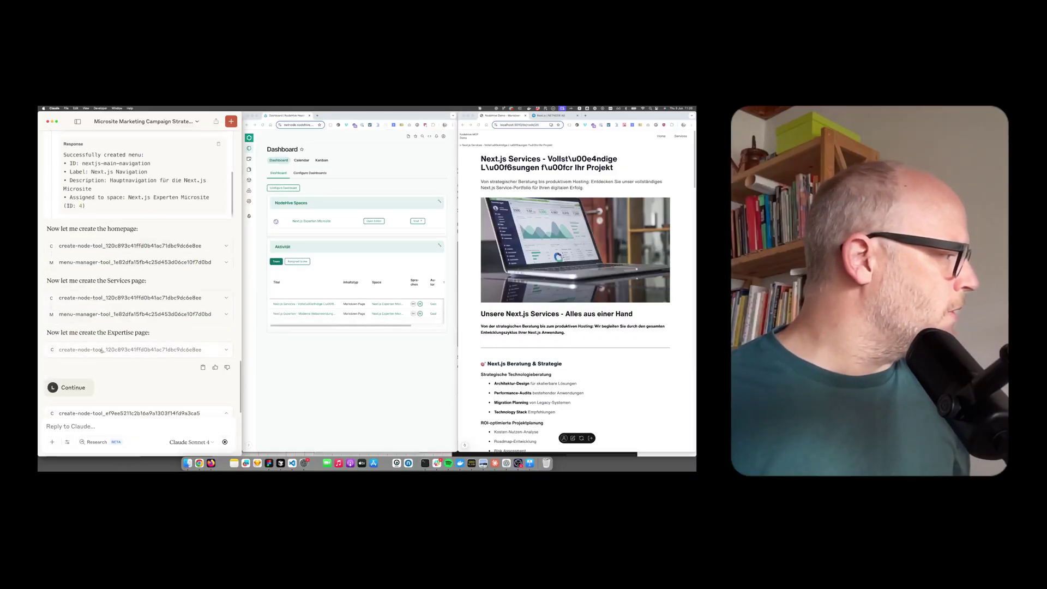
{"action": "scroll", "coordinate": [91, 381], "scroll_direction": "down", "scroll_amount": 2}
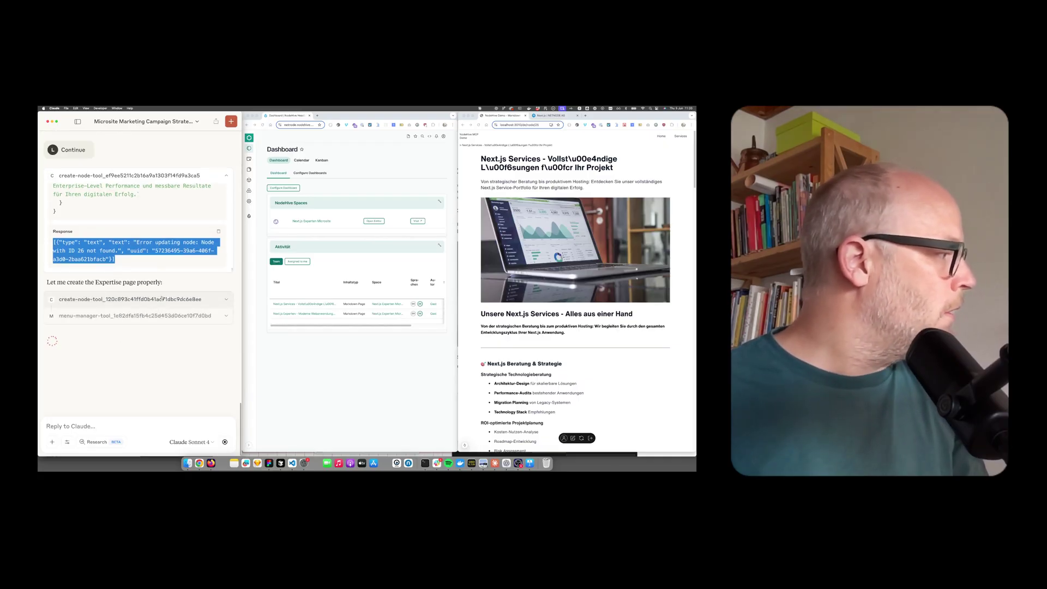
Reload the NodeHive dashboard and refresh the microsite preview.
{"action": "left_click", "coordinate": [352, 274]}
{"action": "key", "text": "super+r"}
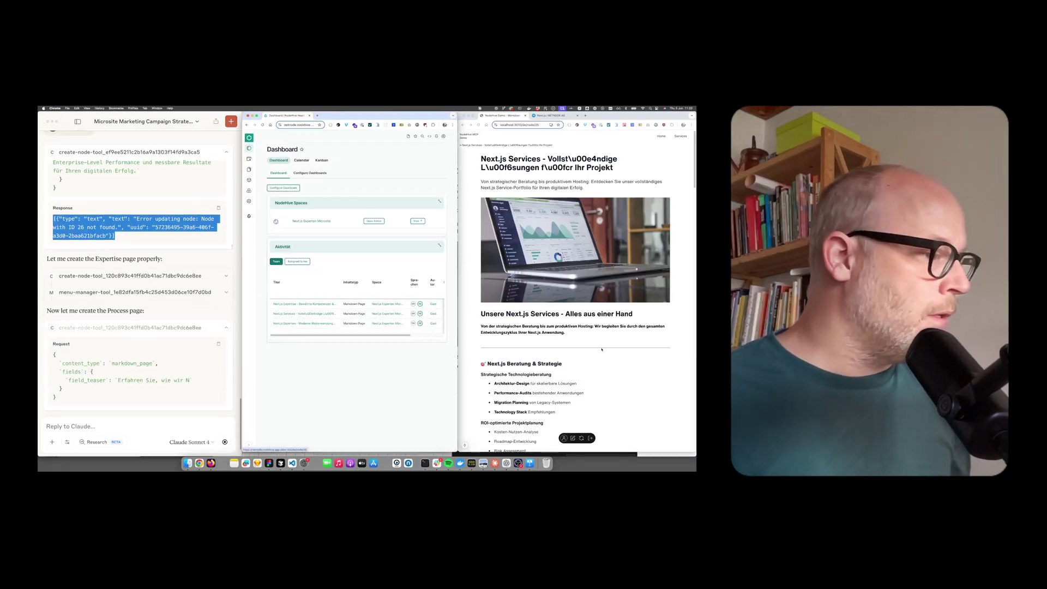
{"action": "left_click", "coordinate": [582, 438]}
{"action": "left_click", "coordinate": [582, 438]}
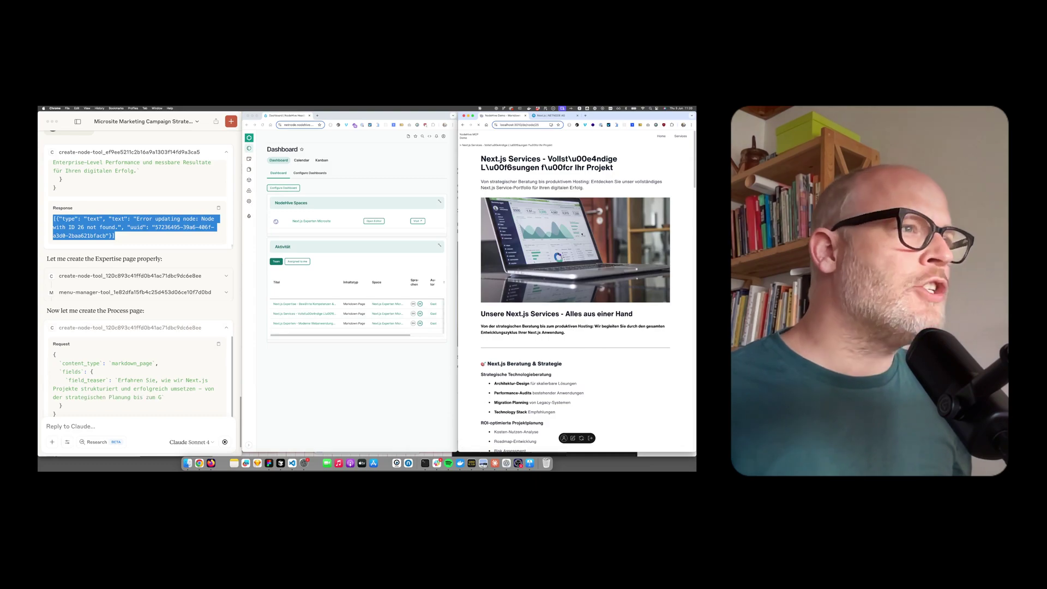
Open the new Expertise page from the site navigation and look it over.
{"action": "left_click", "coordinate": [680, 137]}
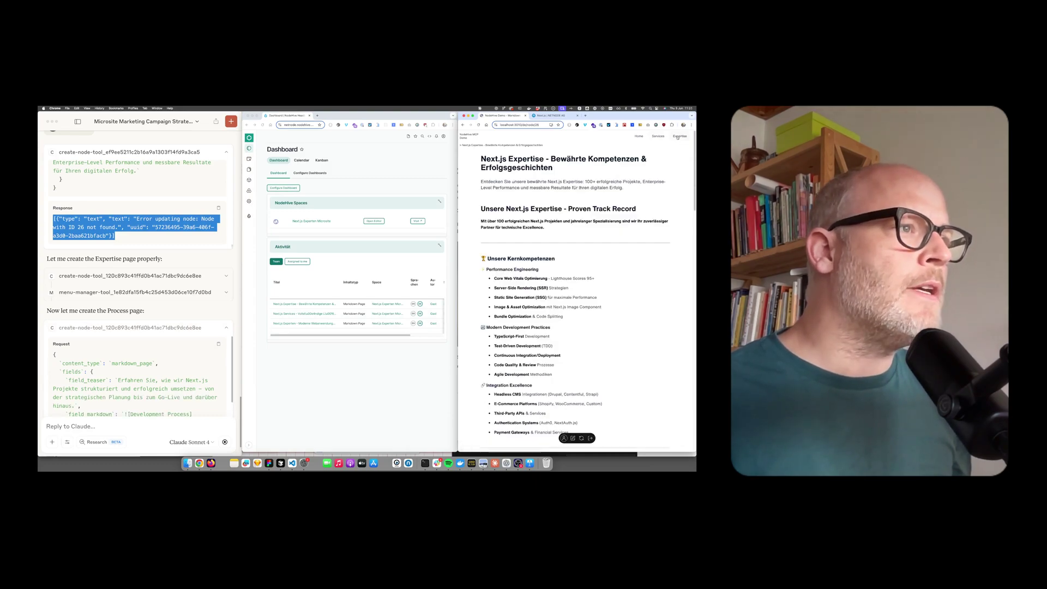
{"action": "scroll", "coordinate": [523, 363], "scroll_direction": "down", "scroll_amount": 10}
{"action": "scroll", "coordinate": [524, 362], "scroll_direction": "up", "scroll_amount": 15}
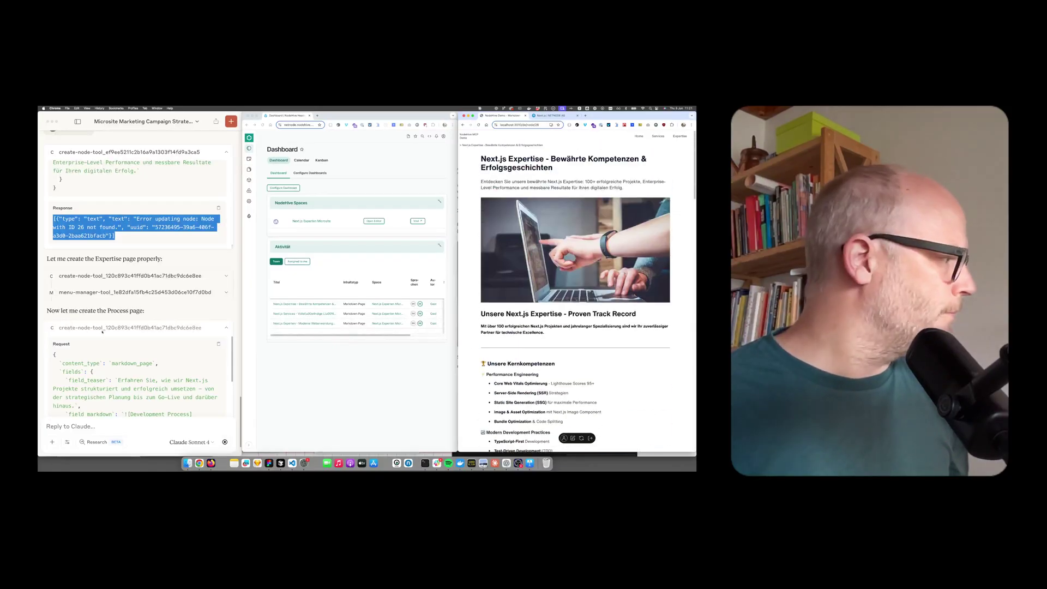
{"action": "left_click", "coordinate": [233, 322]}
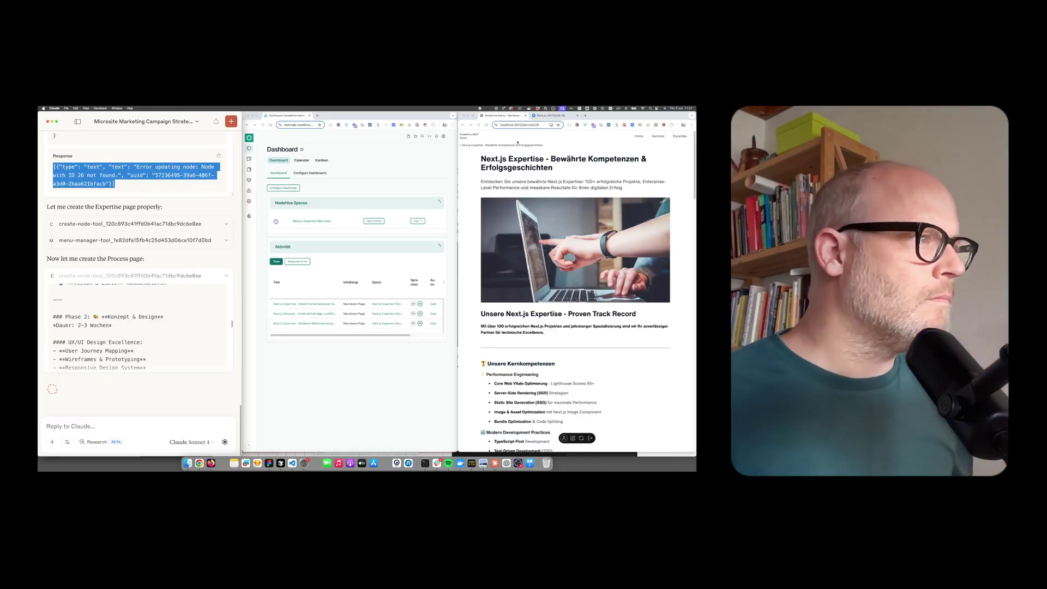
Browse the microsite's Home and Services pages, then let Claude continue past the length pause.
{"action": "left_click", "coordinate": [466, 138]}
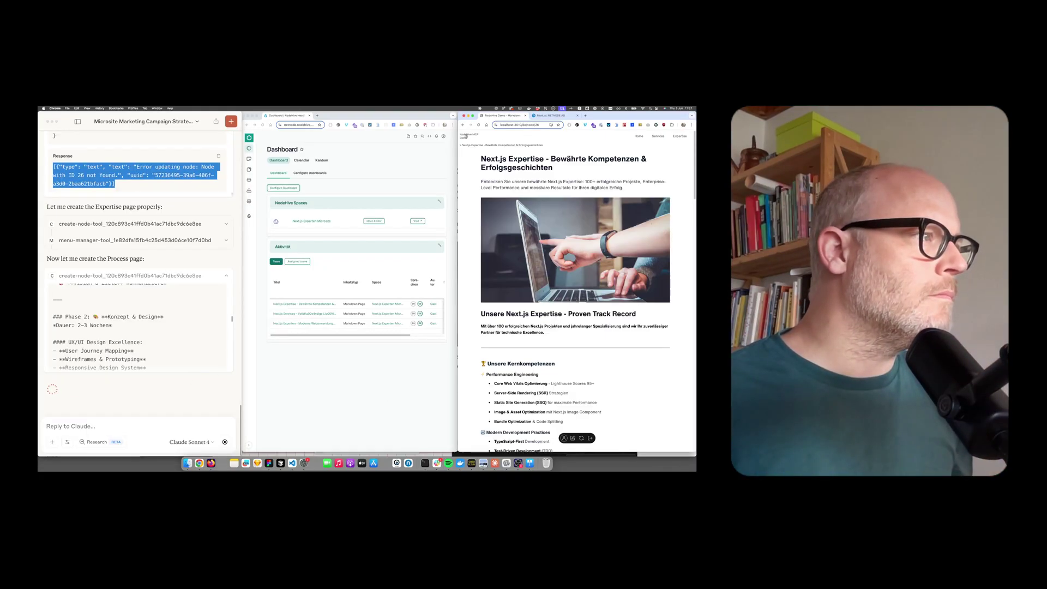
{"action": "left_click", "coordinate": [662, 137]}
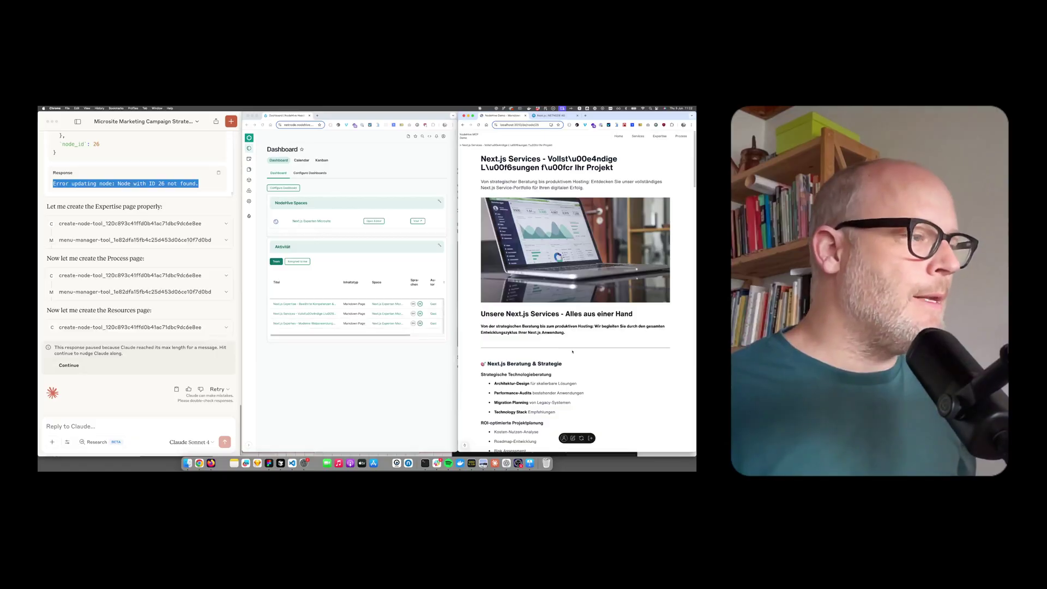
{"action": "scroll", "coordinate": [559, 367], "scroll_direction": "down", "scroll_amount": 5}
{"action": "scroll", "coordinate": [559, 367], "scroll_direction": "down", "scroll_amount": 10}
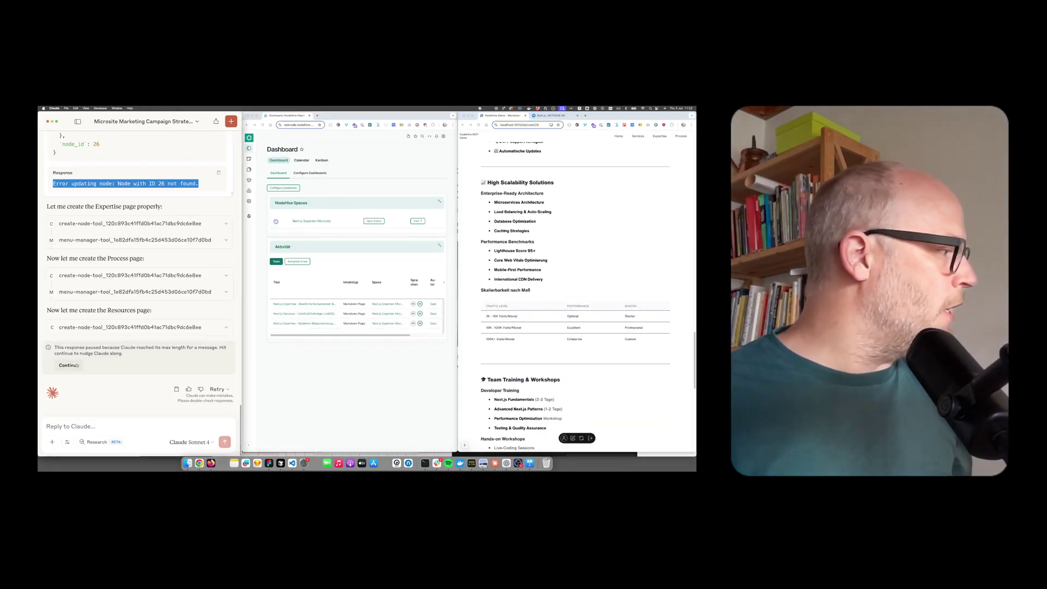
{"action": "left_click", "coordinate": [95, 366]}
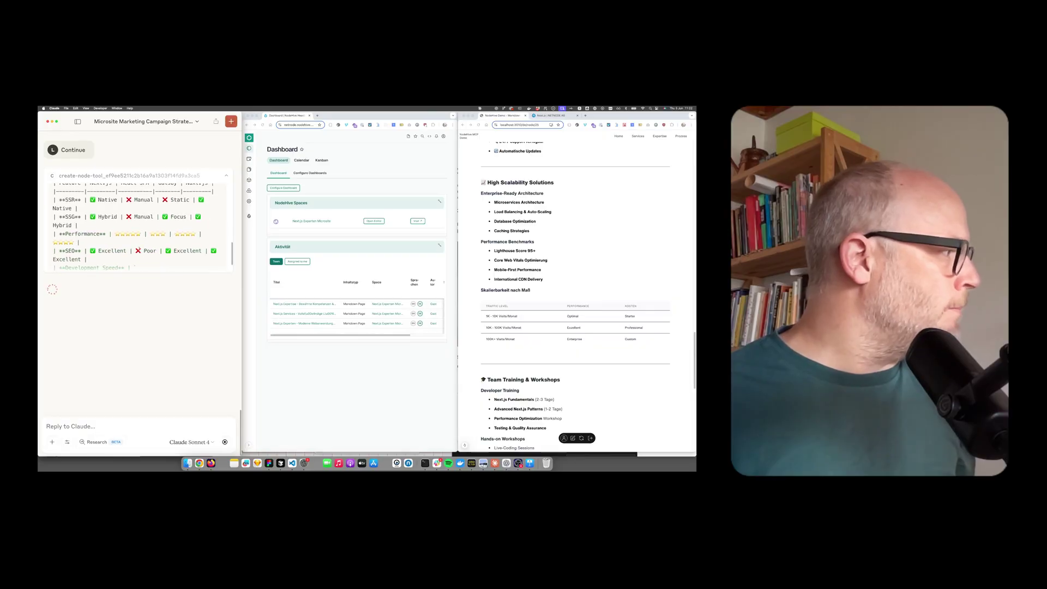
{"action": "scroll", "coordinate": [144, 273], "scroll_direction": "up", "scroll_amount": 3}
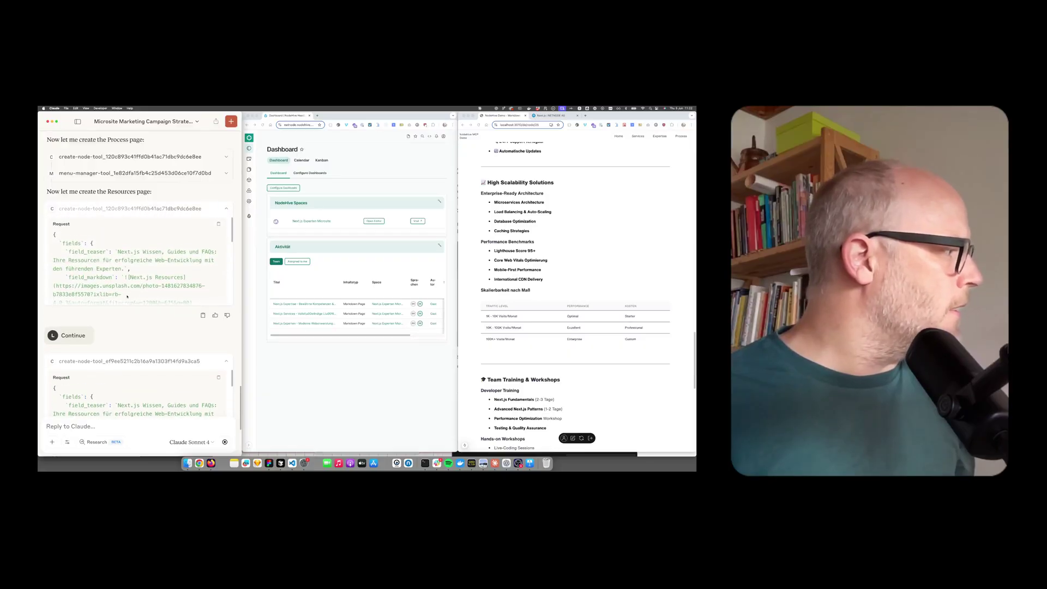
Check the NodeHive Aktivität list for new pages and refresh the microsite preview.
{"action": "left_click", "coordinate": [304, 323]}
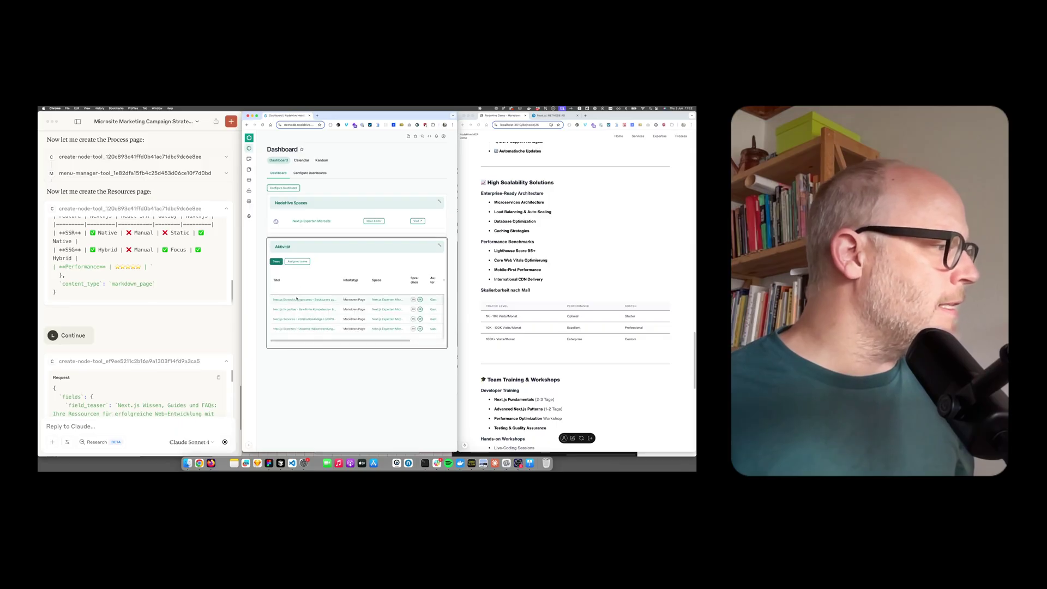
{"action": "left_click", "coordinate": [596, 281]}
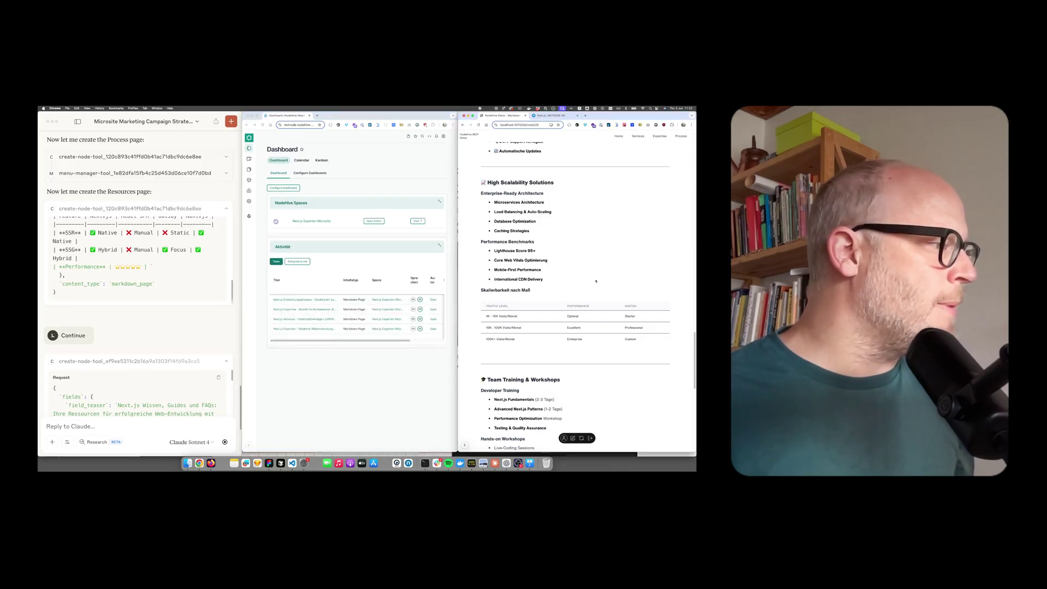
{"action": "left_click", "coordinate": [582, 439]}
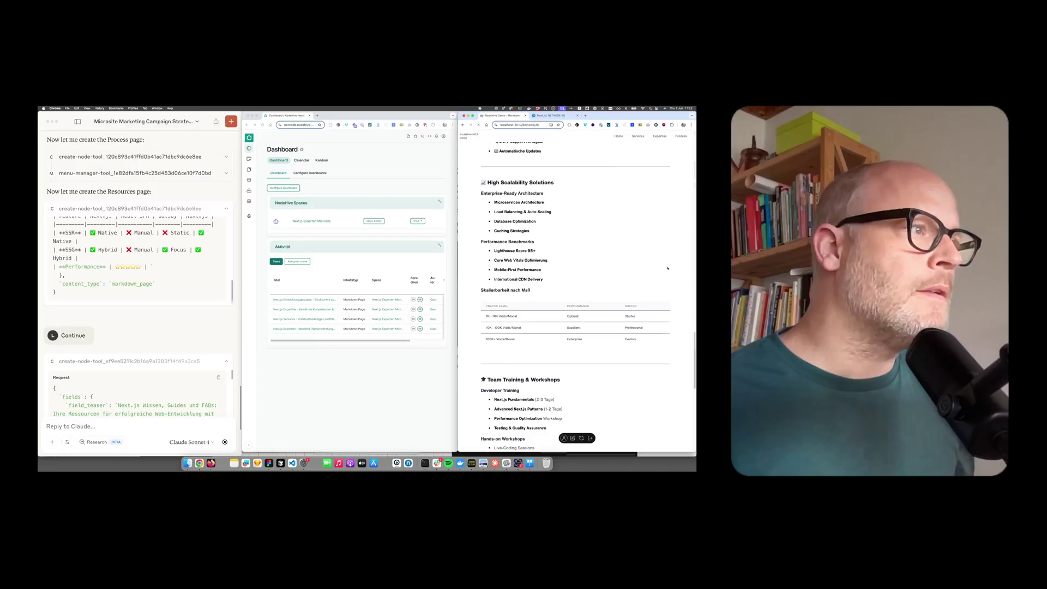
Open the 'Next.js Entwicklungsprozess' page from the navigation and scroll through it.
{"action": "left_click", "coordinate": [680, 137]}
{"action": "scroll", "coordinate": [570, 280], "scroll_direction": "down", "scroll_amount": 15}
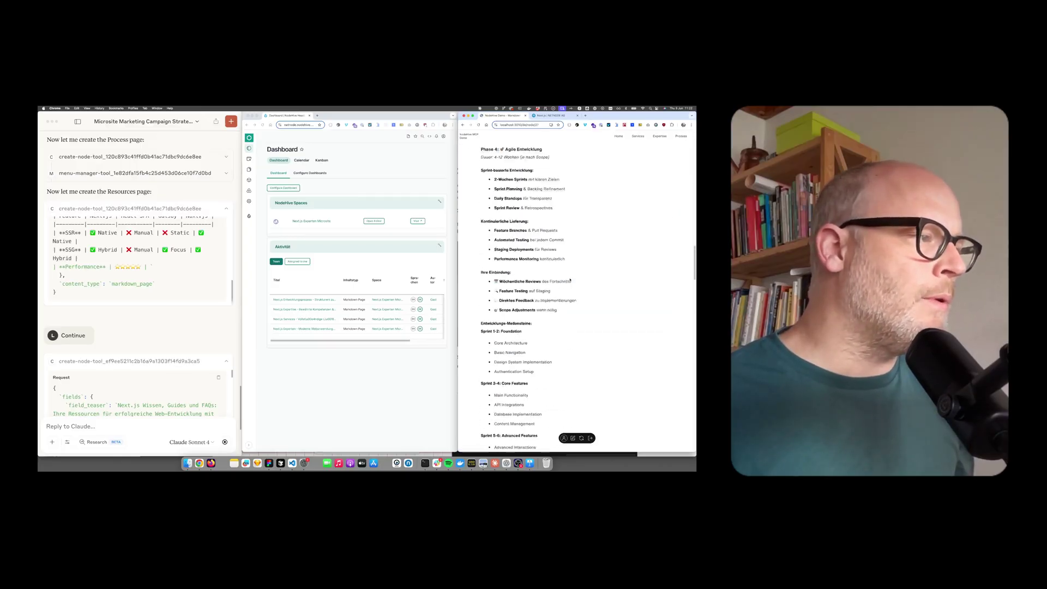
{"action": "scroll", "coordinate": [570, 281], "scroll_direction": "down", "scroll_amount": 15}
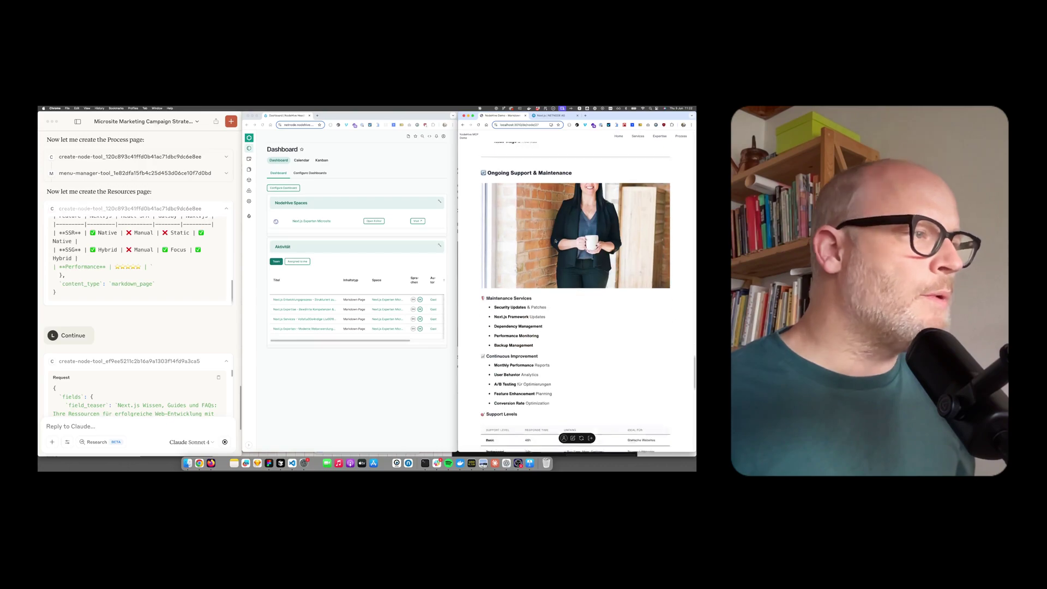
{"action": "scroll", "coordinate": [554, 237], "scroll_direction": "up", "scroll_amount": 1}
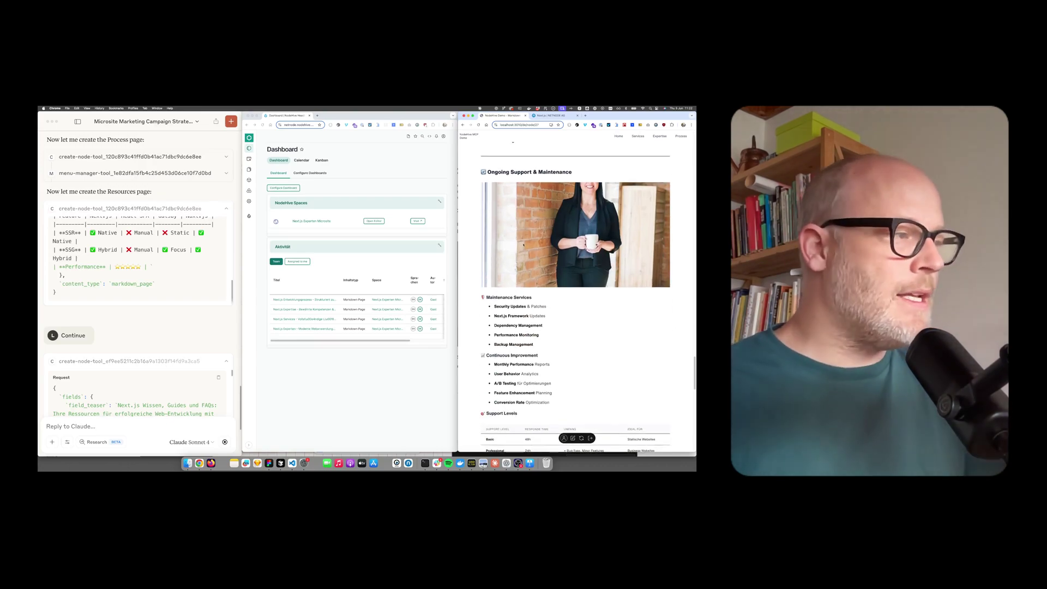
{"action": "scroll", "coordinate": [528, 235], "scroll_direction": "up", "scroll_amount": 20}
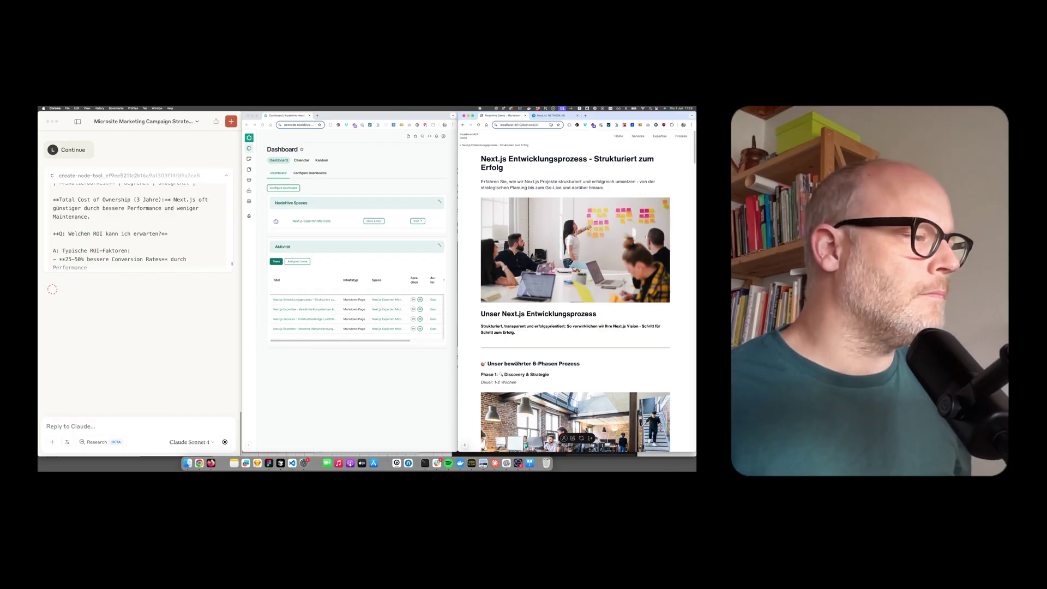
{"action": "scroll", "coordinate": [518, 347], "scroll_direction": "down", "scroll_amount": 3}
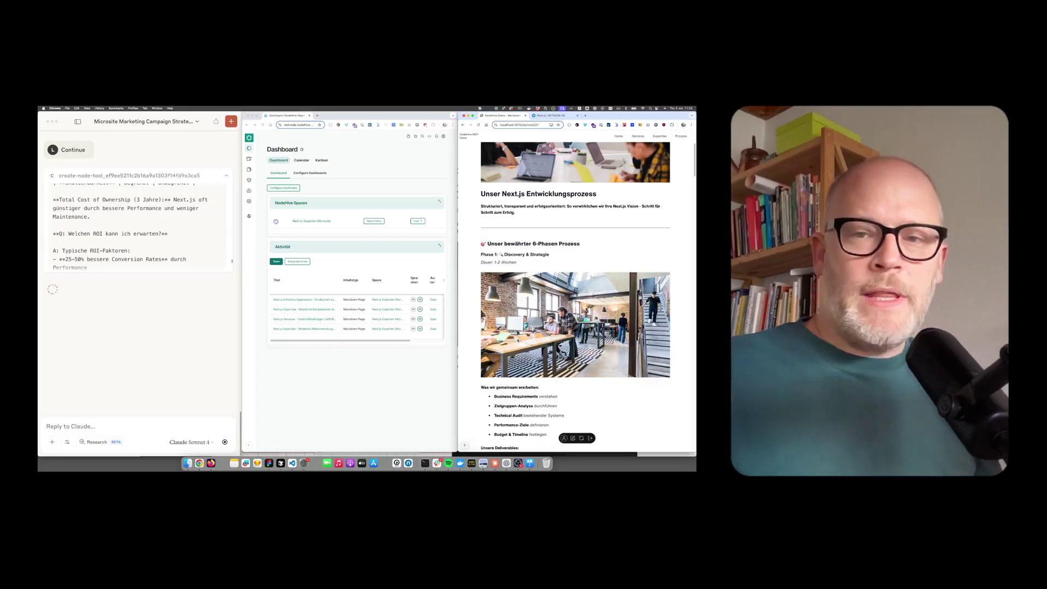